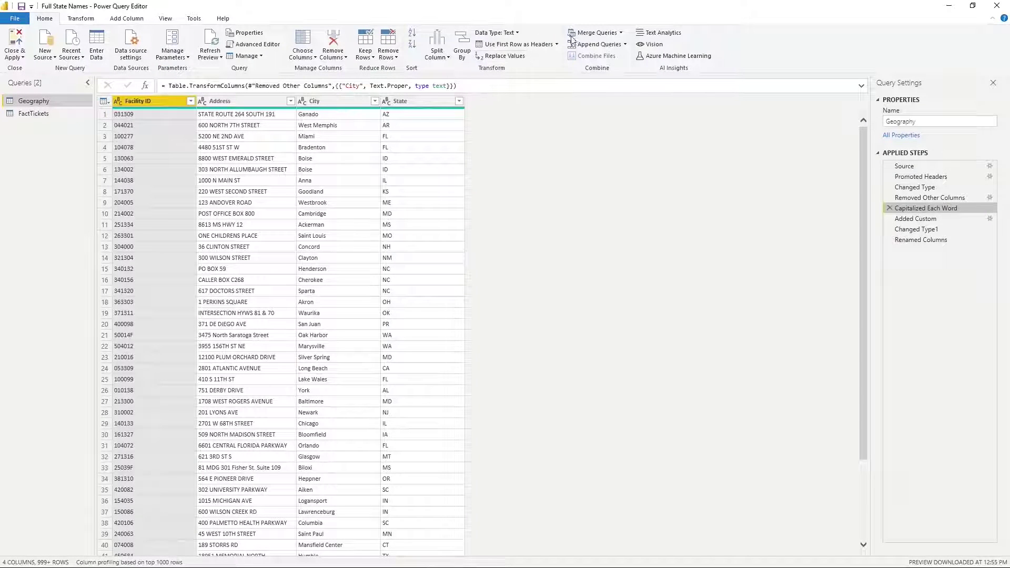
# Step: Review the Added Custom formula joining City and State, then the Changed Type1 and Renamed Columns steps
pyautogui.click(960, 220)
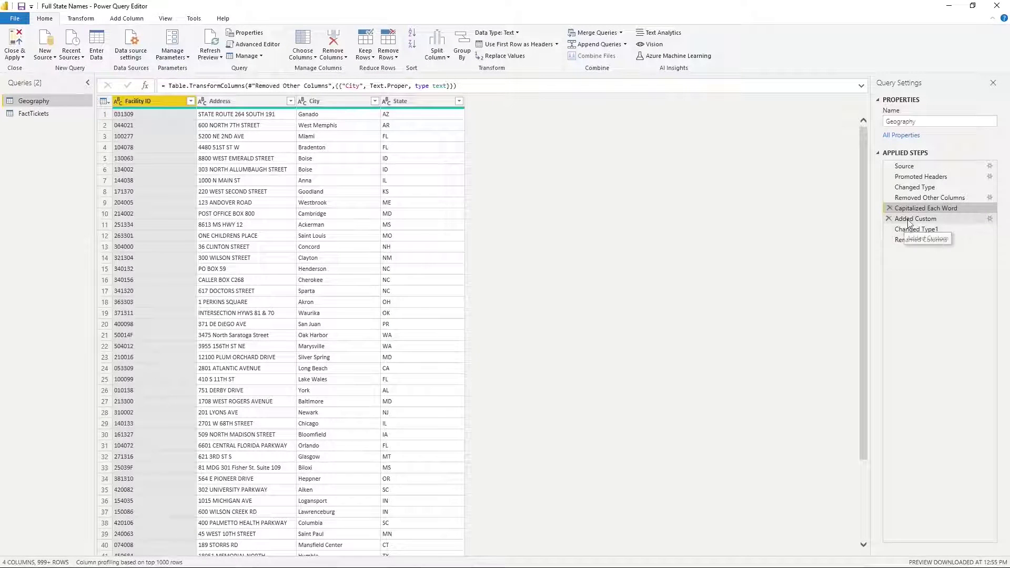
pyautogui.click(990, 219)
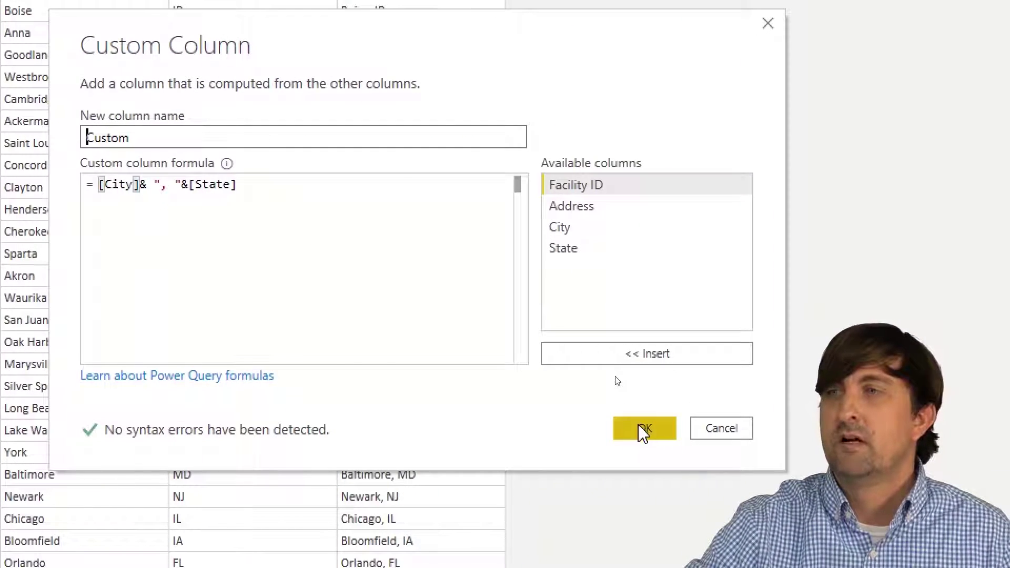
pyautogui.click(643, 430)
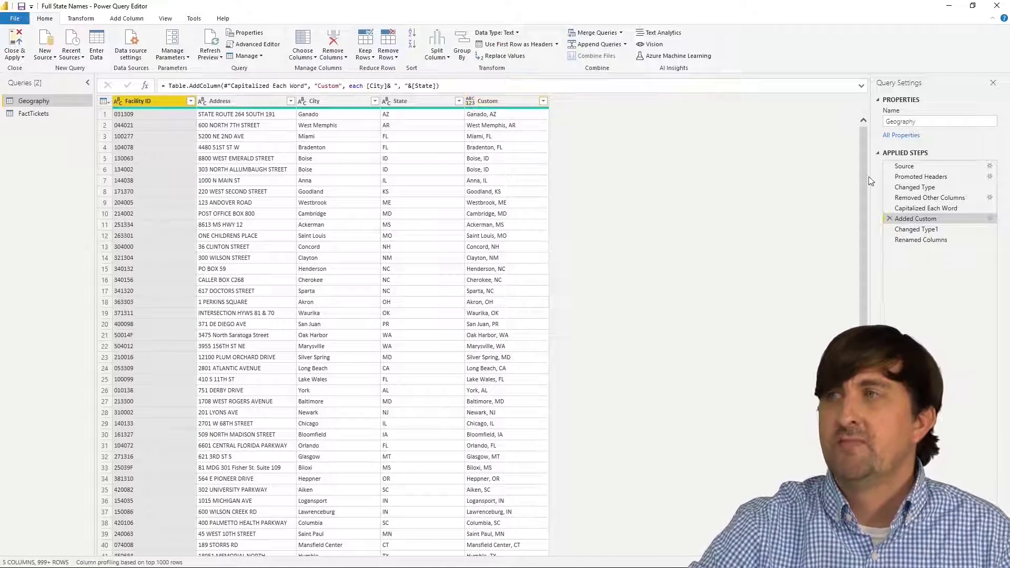
pyautogui.click(916, 230)
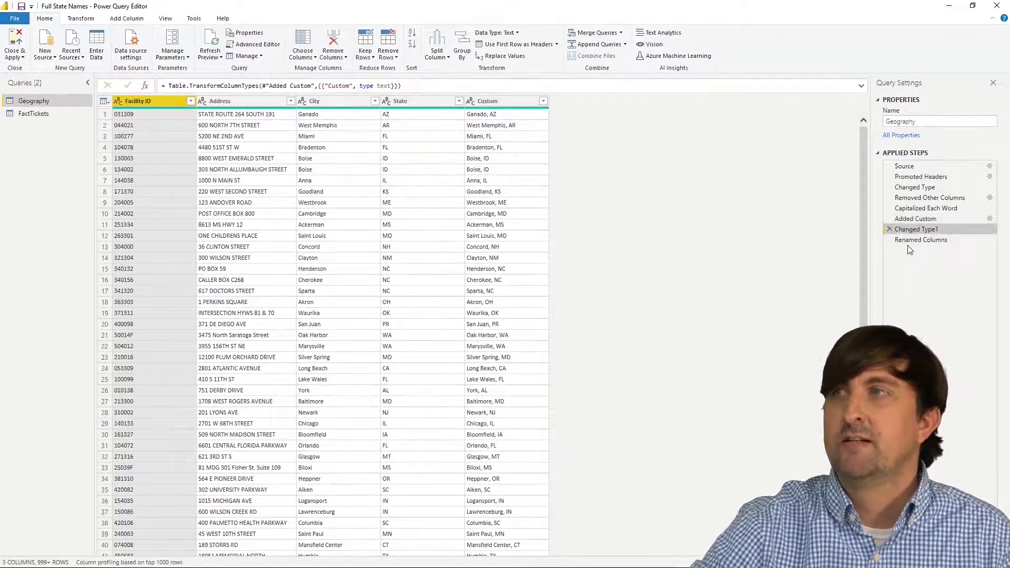
pyautogui.click(912, 241)
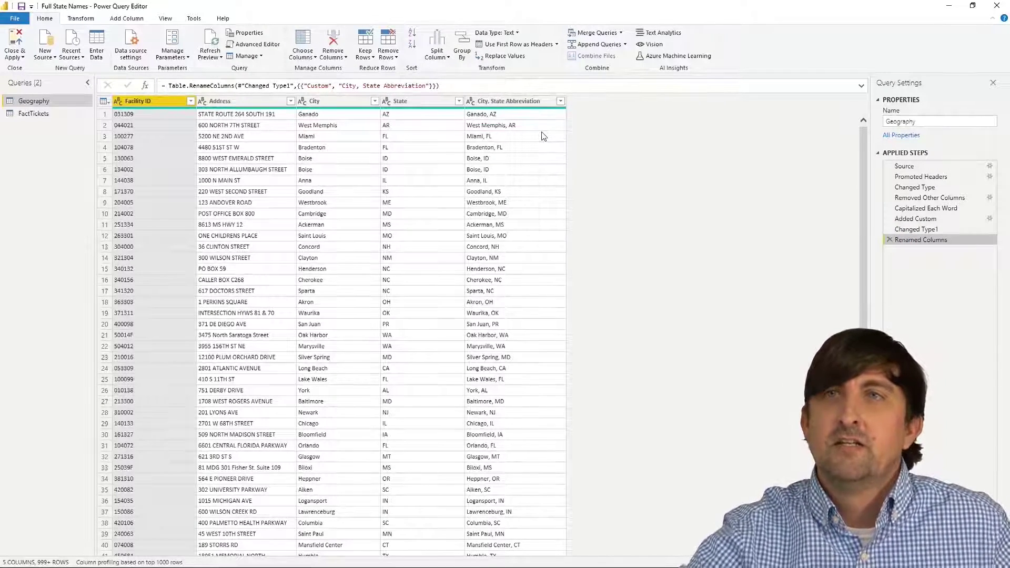
# Step: Apply the query changes, add an enlarged map visual, and use City, State Abbreviation as its Location
pyautogui.click(17, 39)
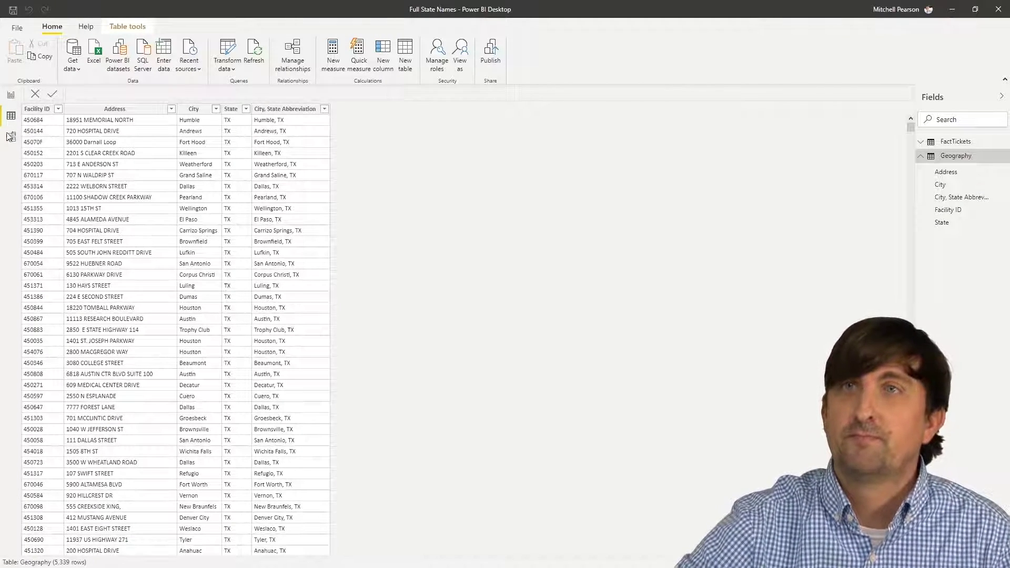
pyautogui.click(12, 96)
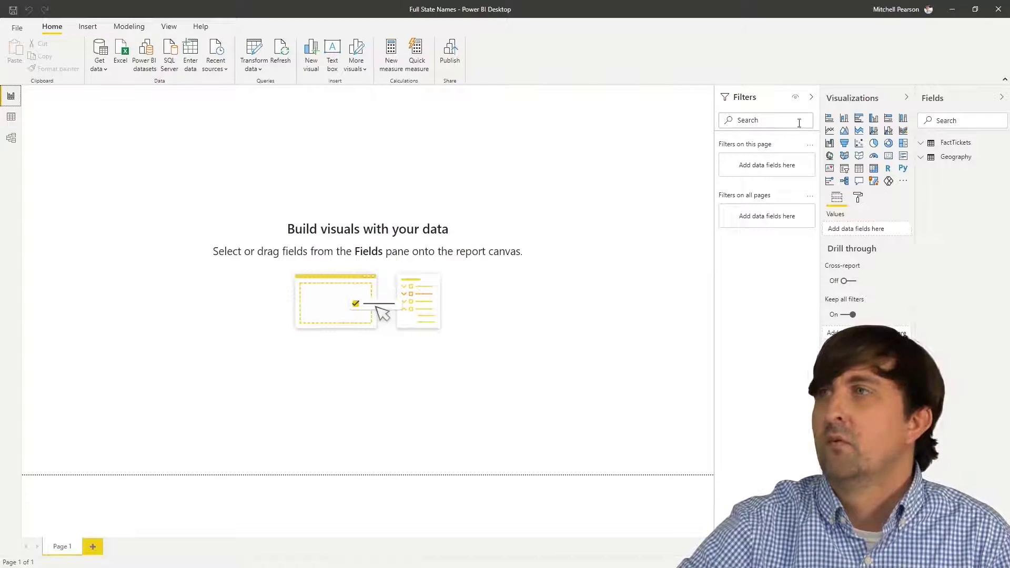
pyautogui.click(829, 156)
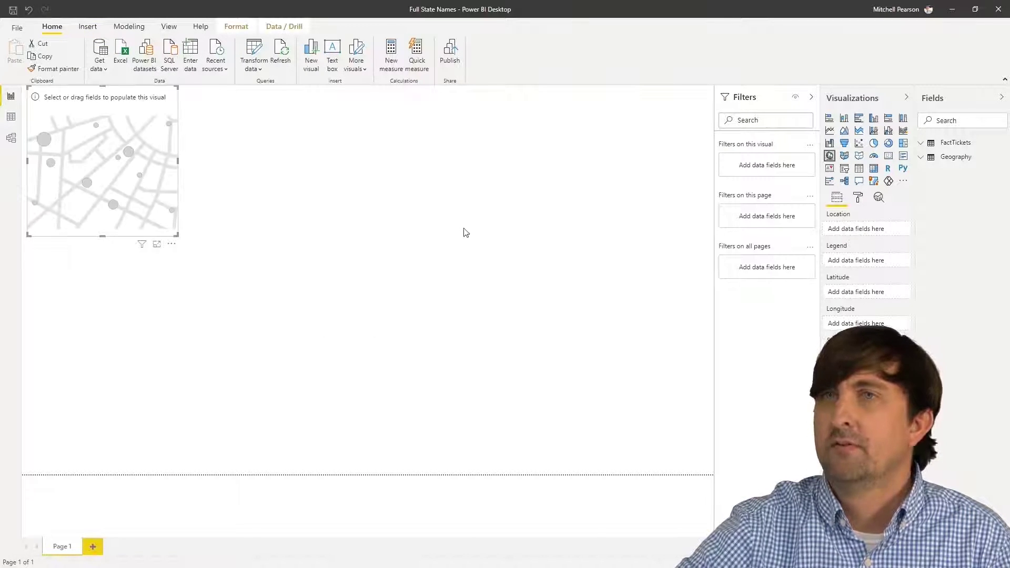
pyautogui.moveTo(177, 235); pyautogui.dragTo(672, 473)
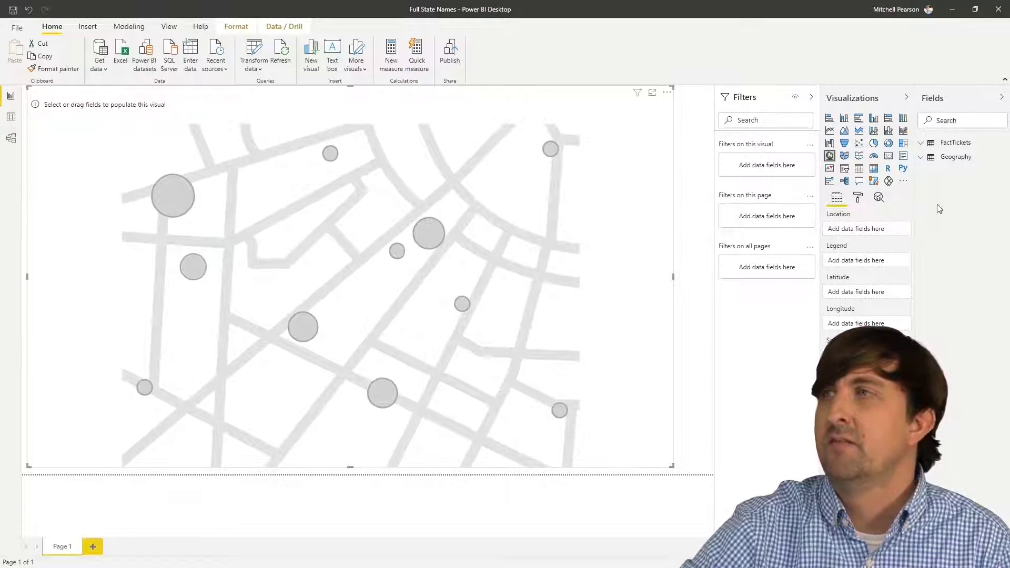
pyautogui.click(922, 158)
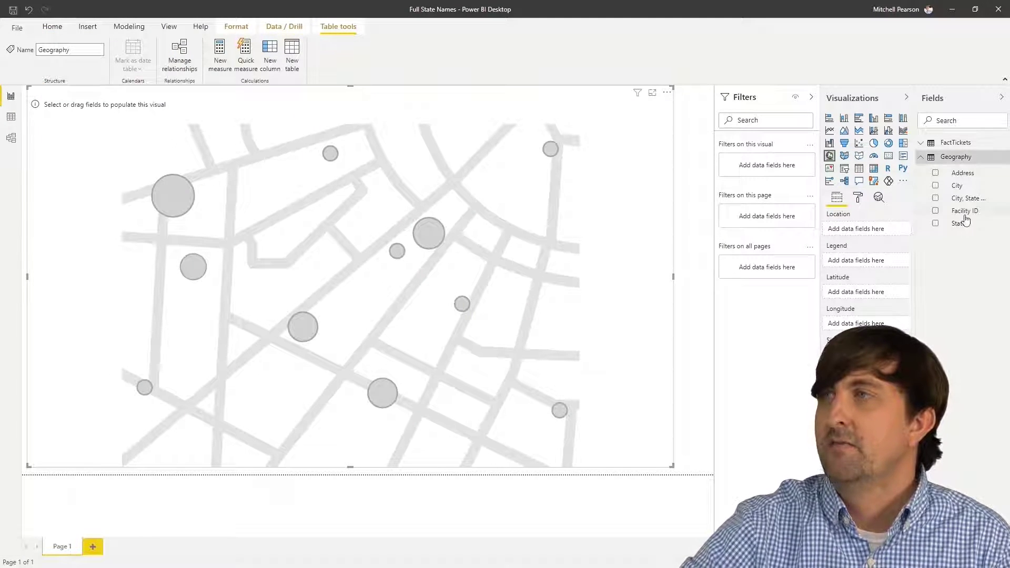
pyautogui.moveTo(968, 199); pyautogui.dragTo(868, 232)
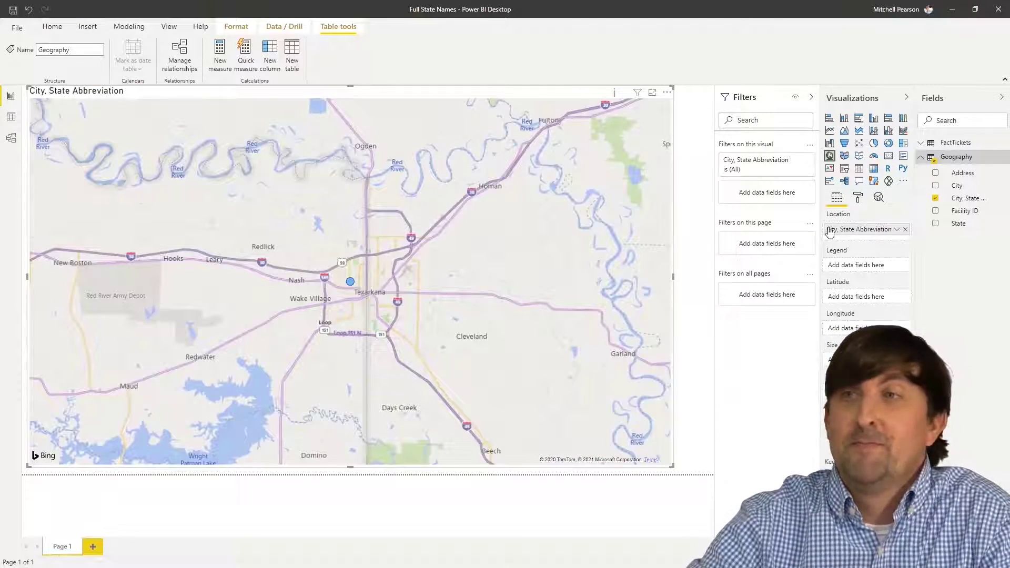
# Step: Zoom the map out over the US and Mexico and inspect the lone Texarkana, AR bubble
pyautogui.scroll(-3, 476, 250)
pyautogui.scroll(-4, 476, 251)
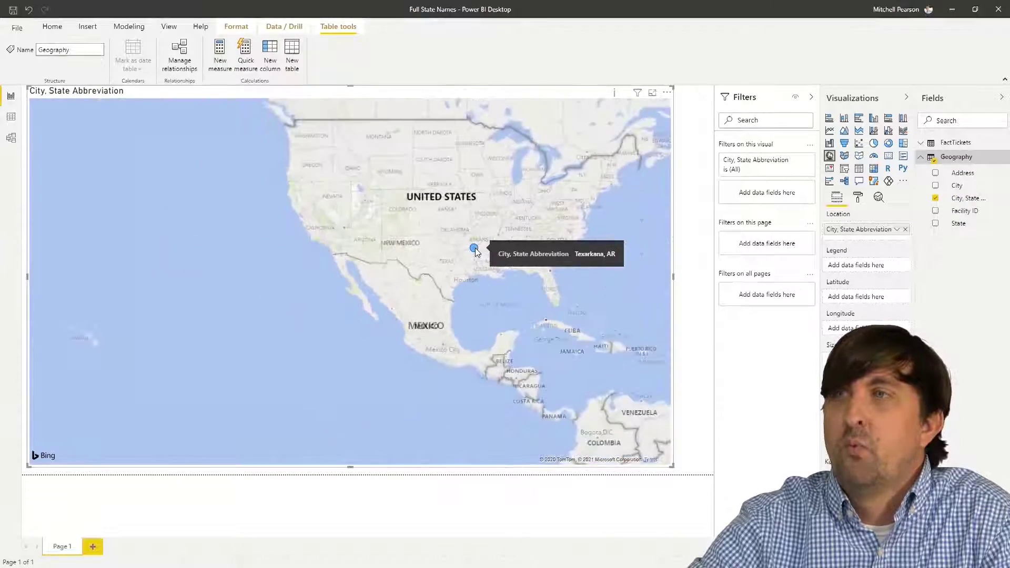
pyautogui.scroll(2, 476, 252)
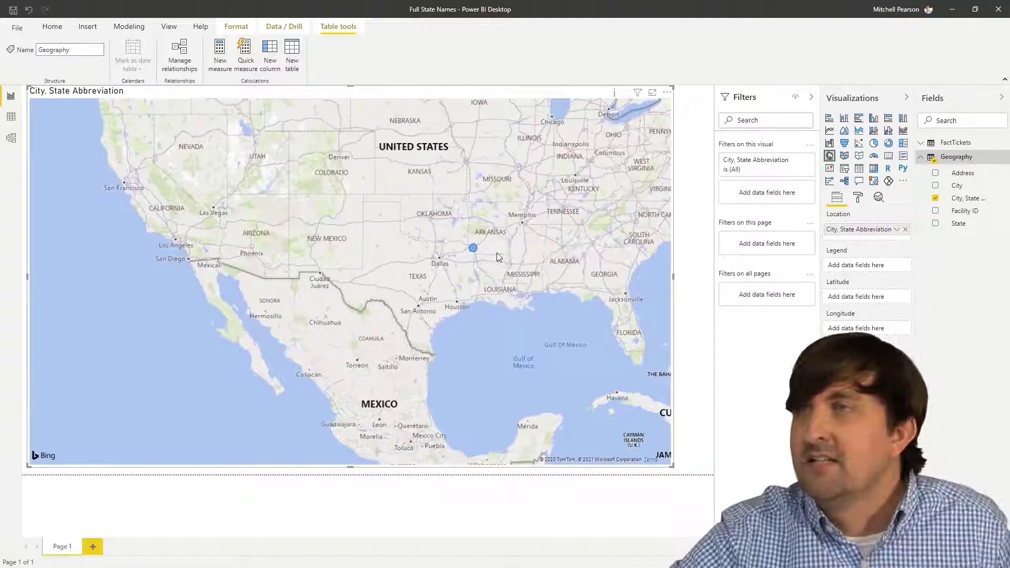
pyautogui.moveTo(474, 247)
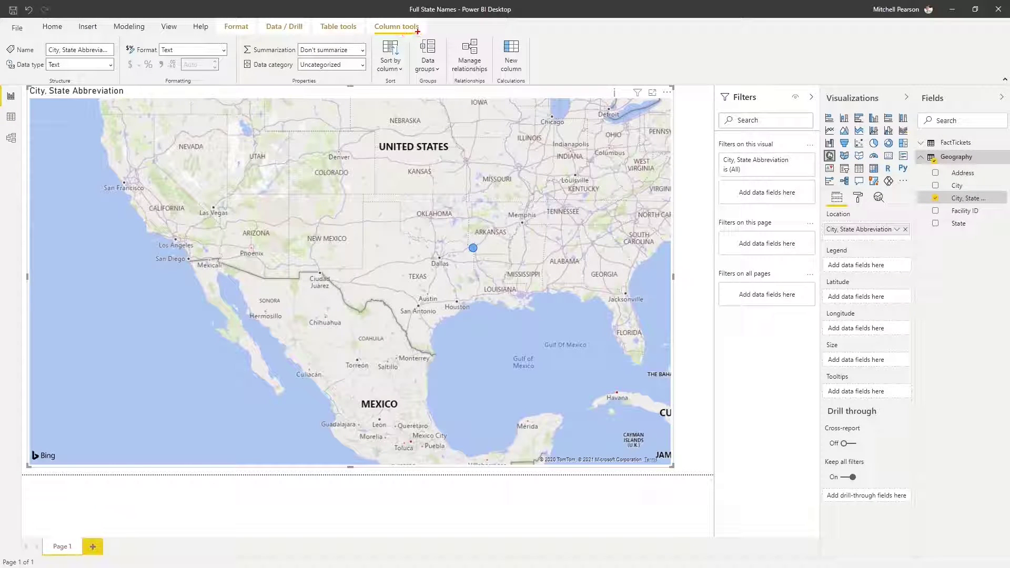
pyautogui.moveTo(417, 31); pyautogui.dragTo(666, 199)
# Step: Set the City, State Abbreviation column's data category to City and recheck the map's single Texarkana point
pyautogui.click(970, 263)
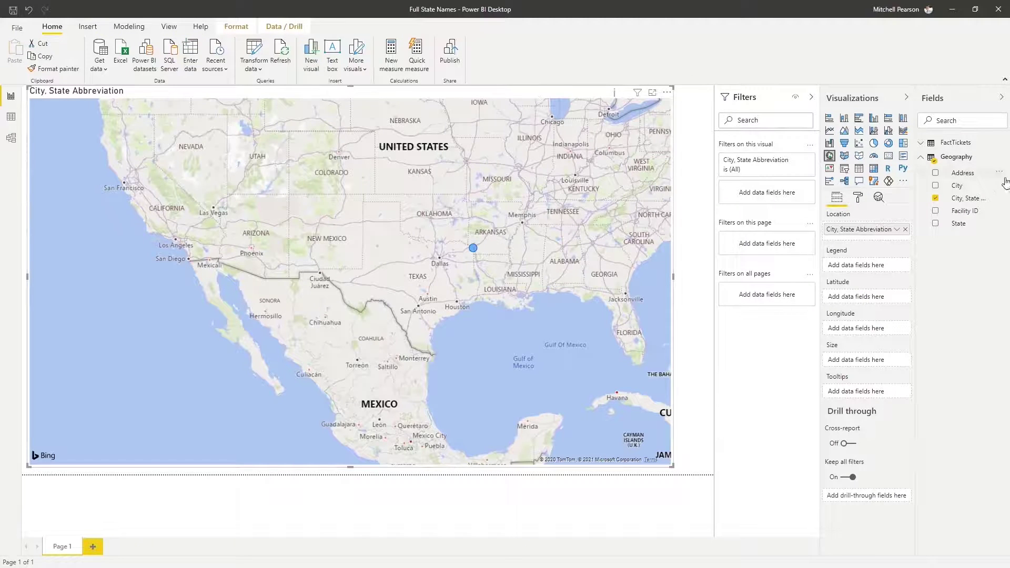
pyautogui.click(961, 200)
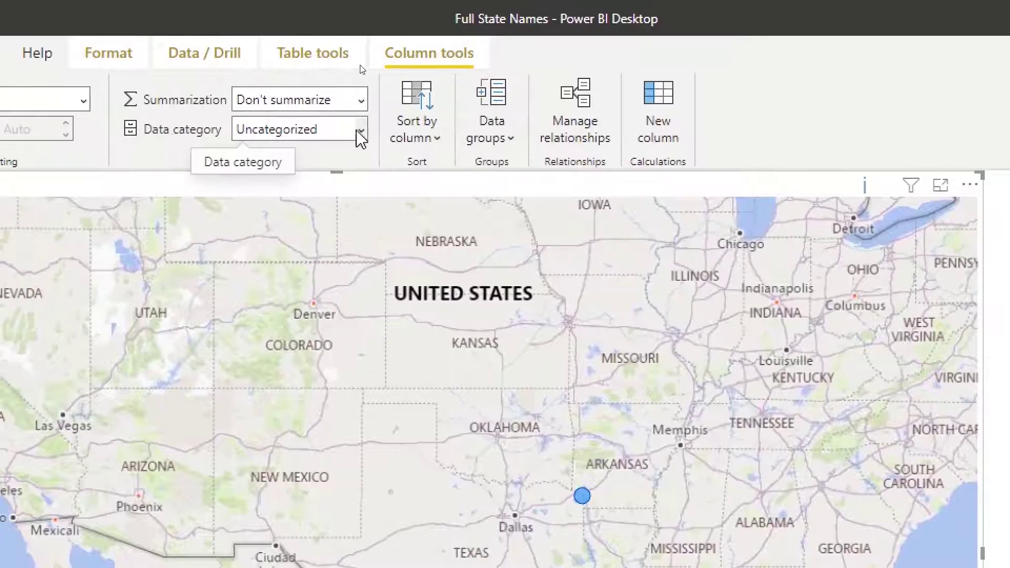
pyautogui.click(361, 134)
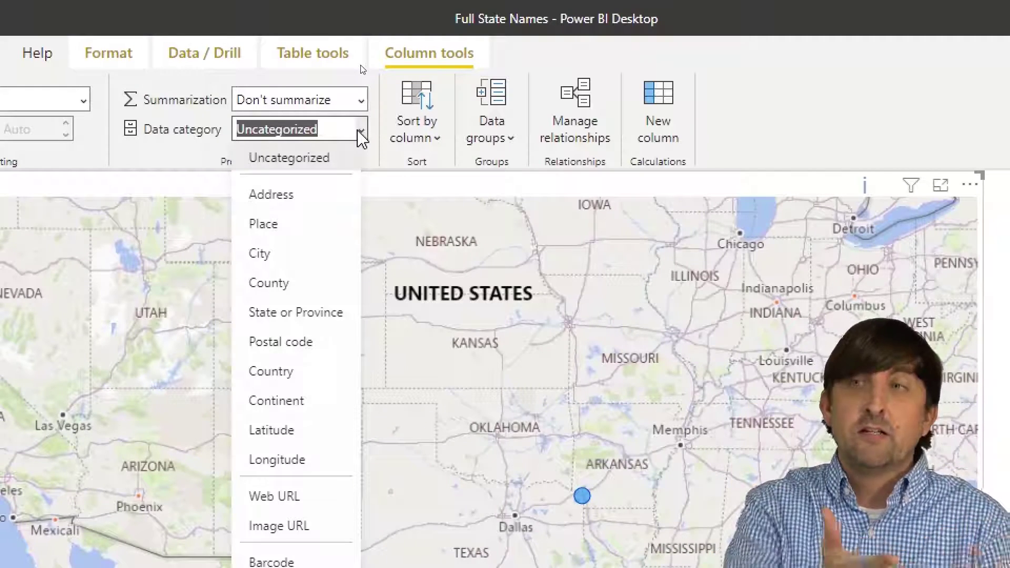
pyautogui.click(267, 254)
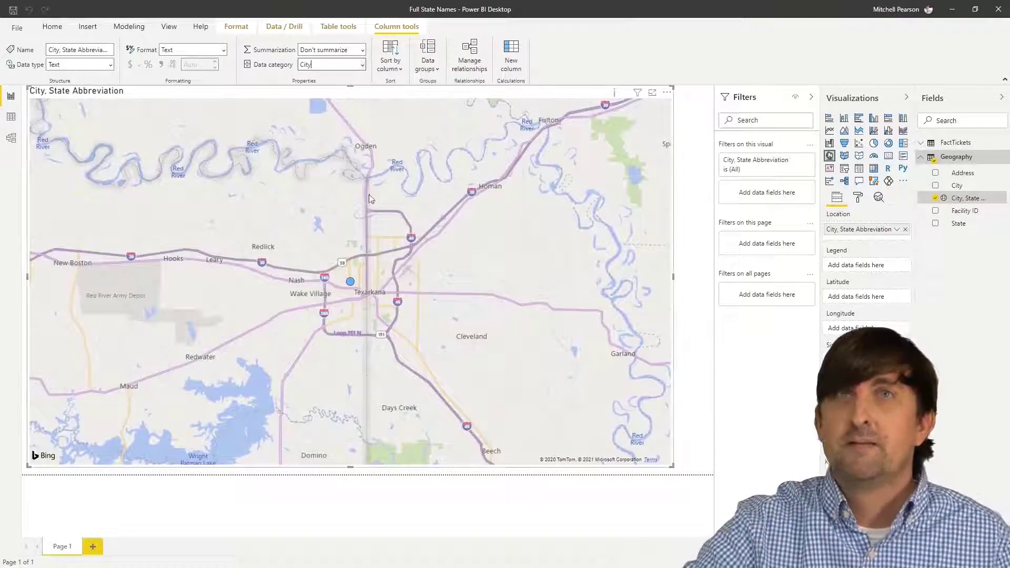
pyautogui.scroll(-2, 412, 228)
pyautogui.scroll(-5, 412, 228)
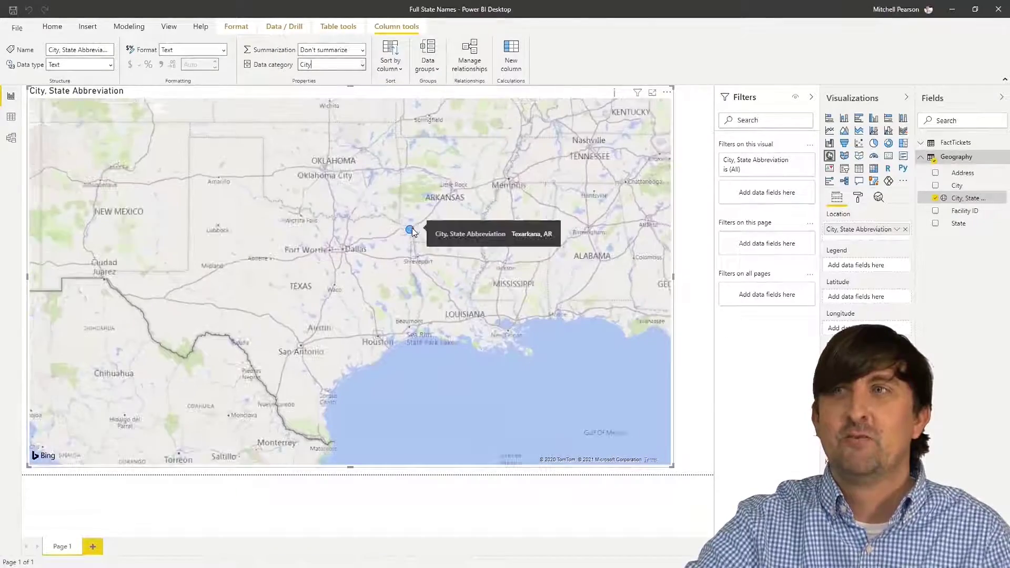
pyautogui.scroll(-3, 490, 204)
pyautogui.scroll(3, 491, 204)
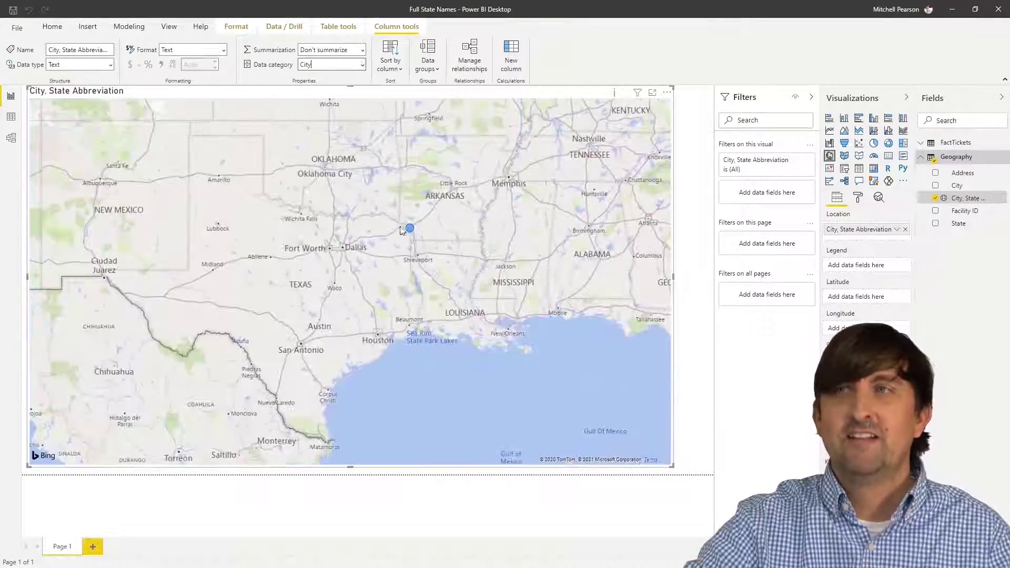
pyautogui.moveTo(411, 230)
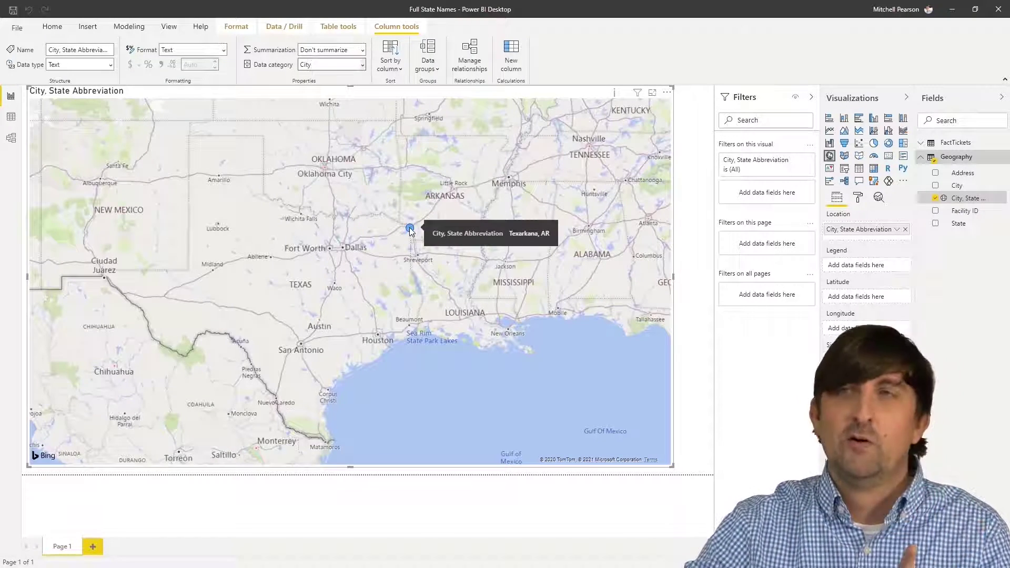
# Step: Change the data category to Place, center the plotted US venues, and narrow the map visual
pyautogui.click(362, 64)
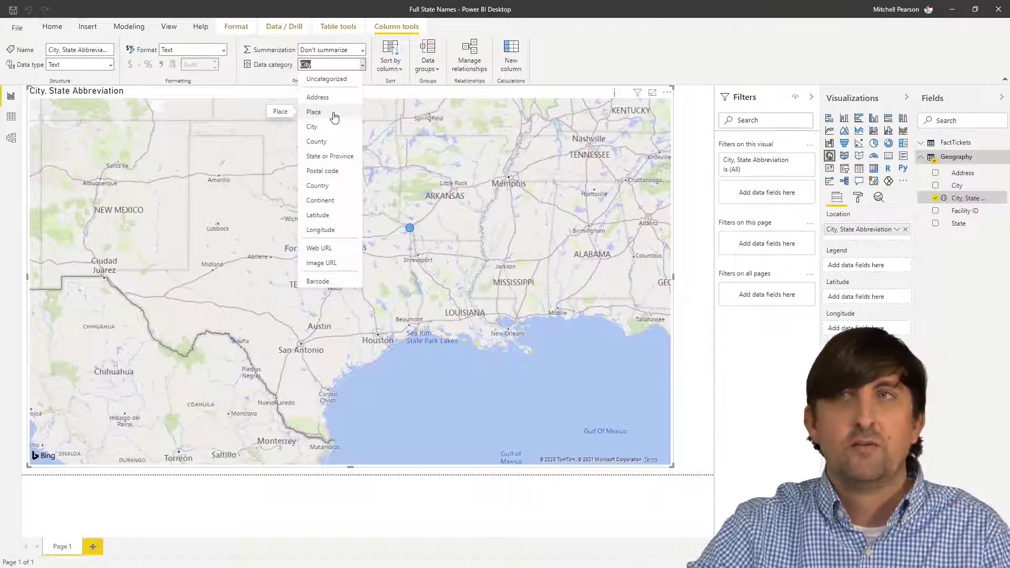
pyautogui.click(335, 117)
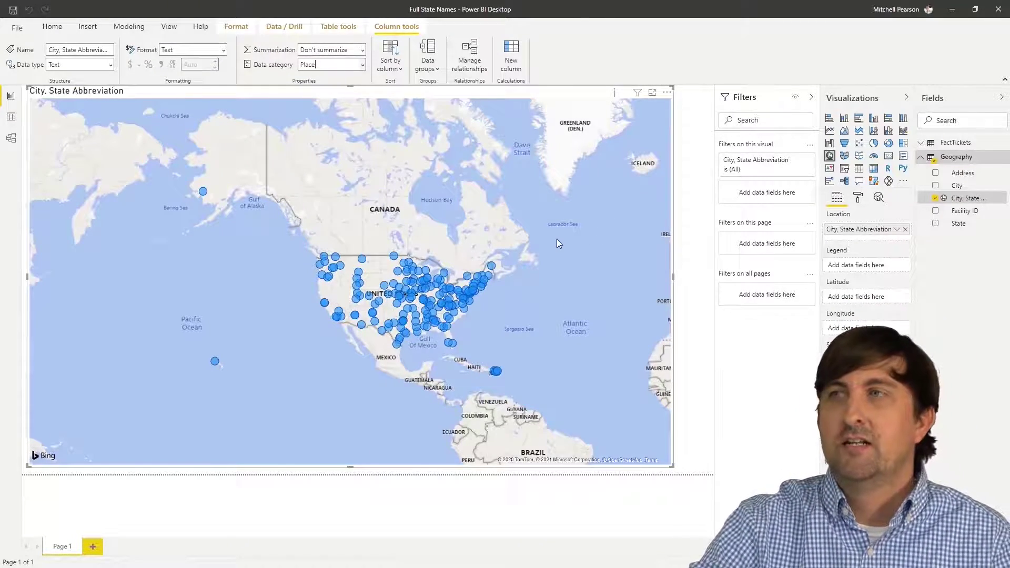
pyautogui.scroll(-1, 553, 240)
pyautogui.moveTo(522, 276); pyautogui.dragTo(456, 261)
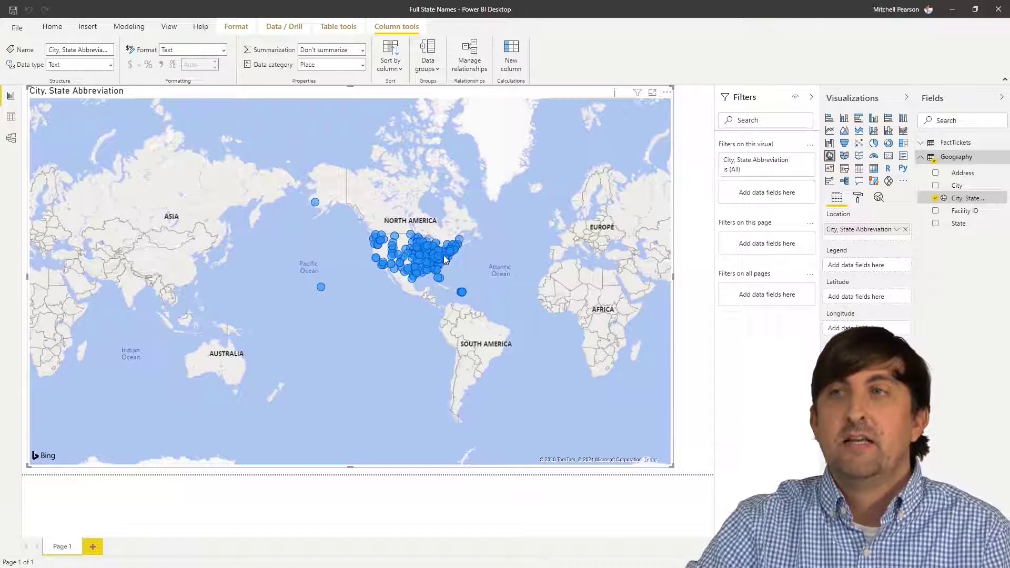
pyautogui.moveTo(441, 254)
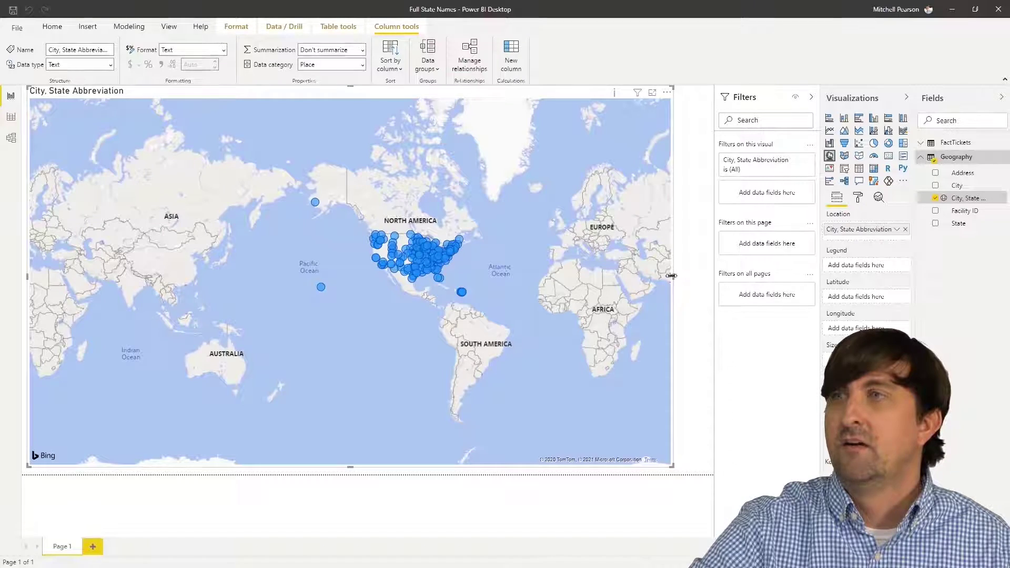
pyautogui.moveTo(670, 278); pyautogui.dragTo(553, 277)
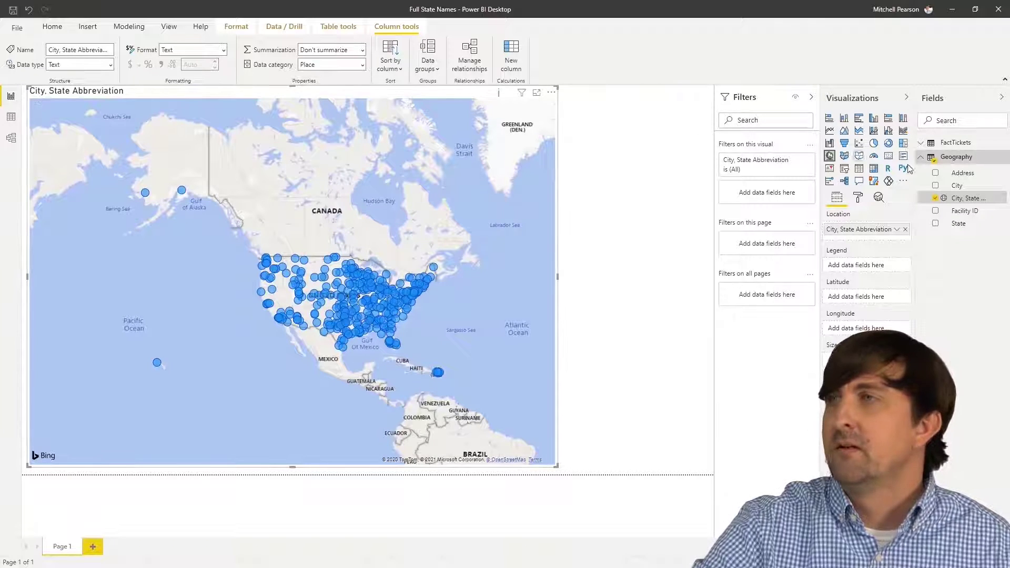
pyautogui.click(844, 171)
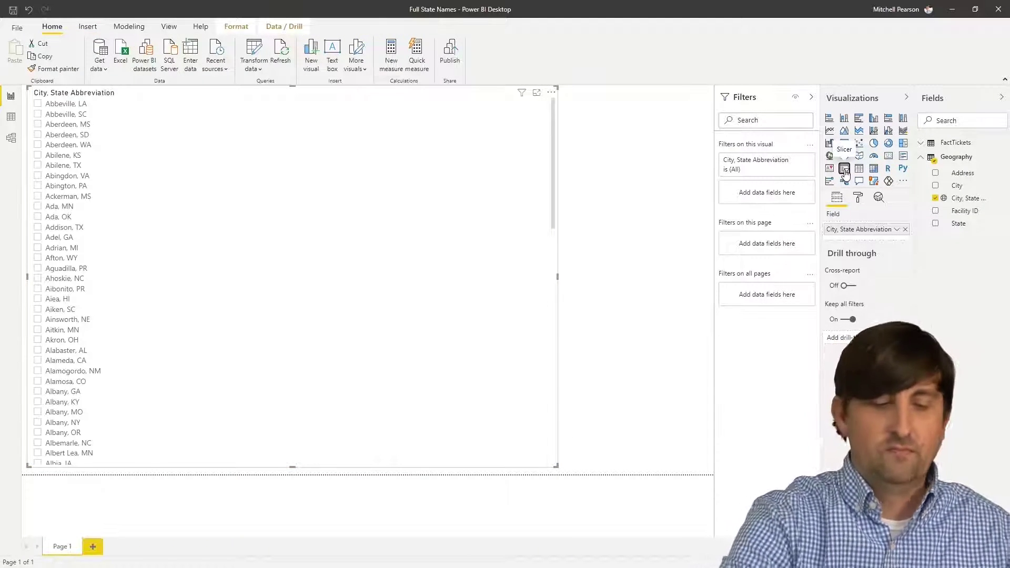
pyautogui.hotkey('ctrl', 'z')
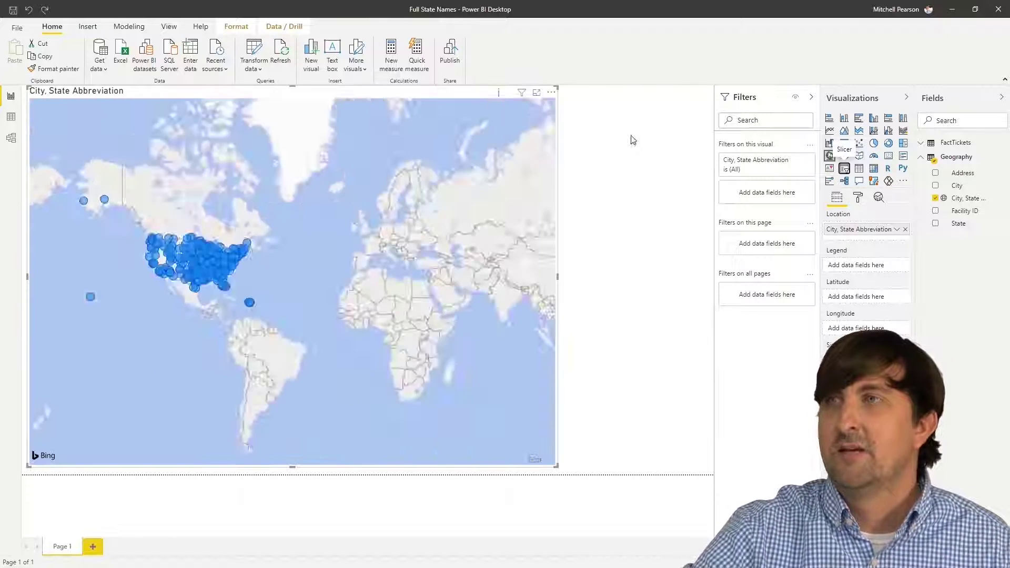
pyautogui.click(624, 140)
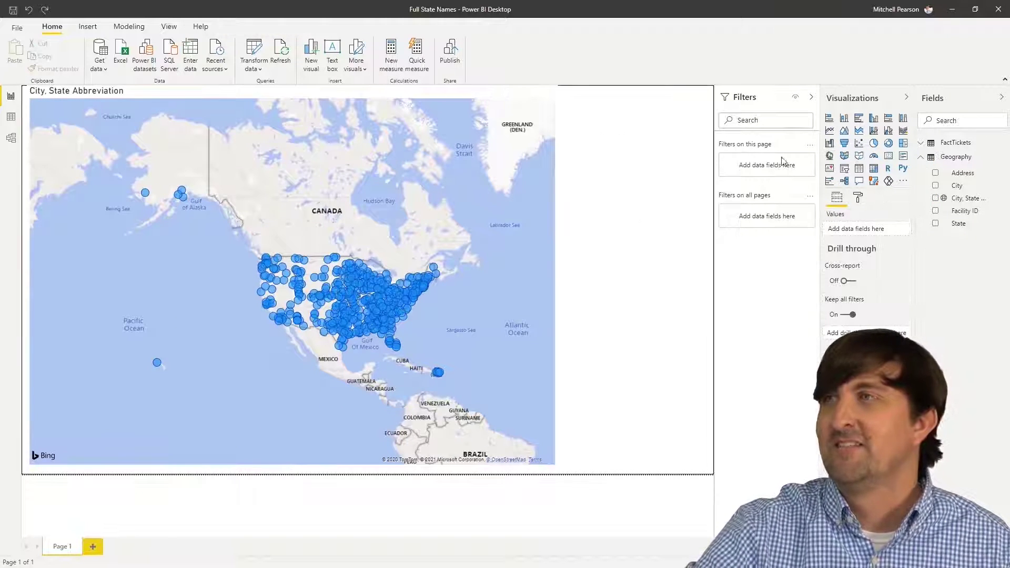
pyautogui.click(844, 169)
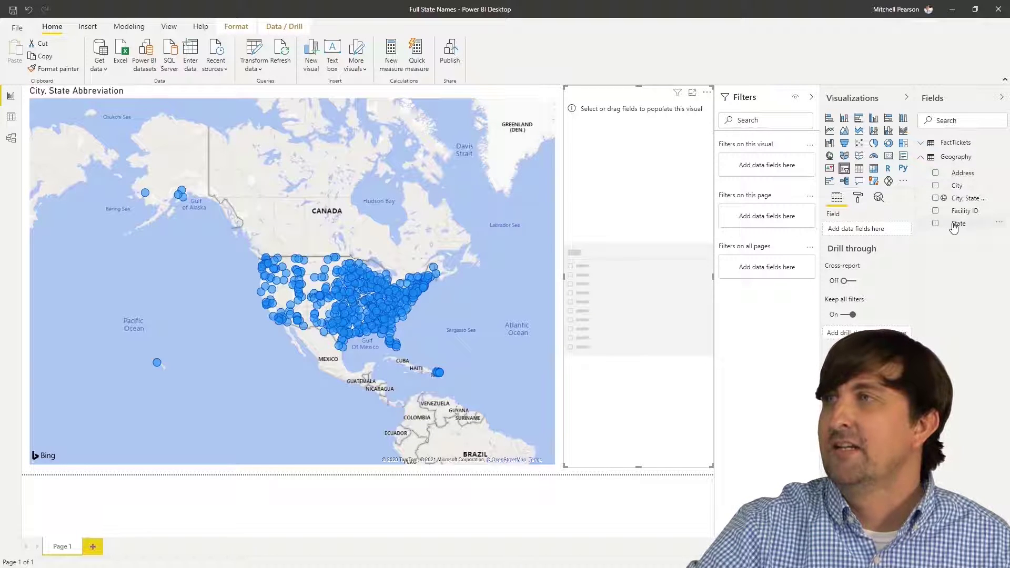
pyautogui.moveTo(958, 224); pyautogui.dragTo(637, 297)
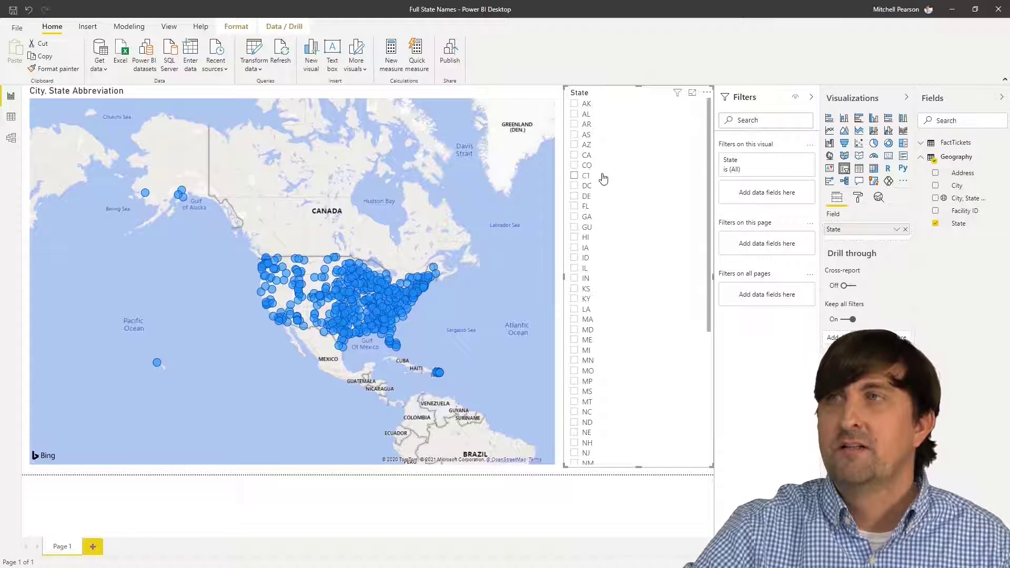
pyautogui.click(574, 105)
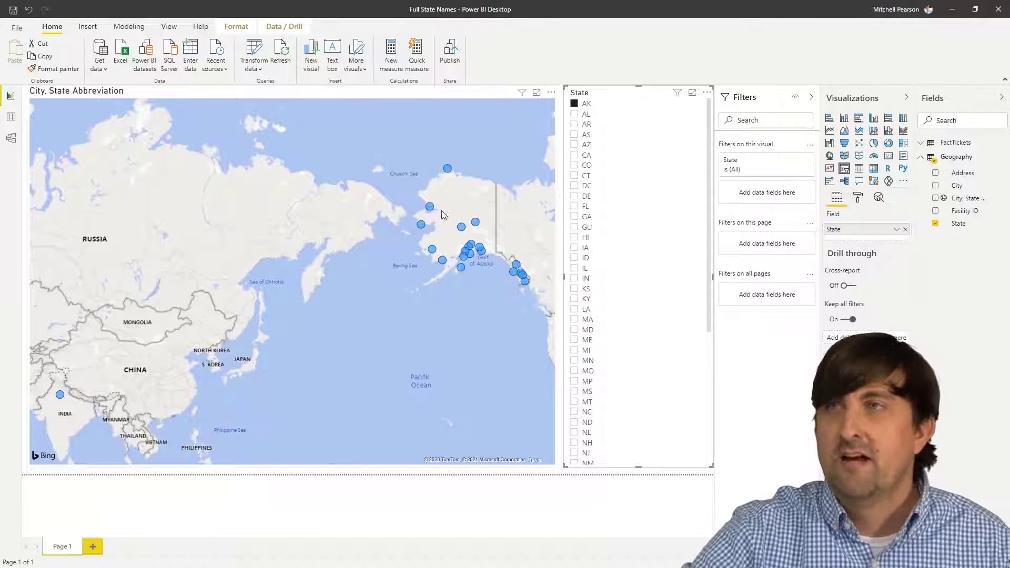
pyautogui.scroll(-3, 443, 213)
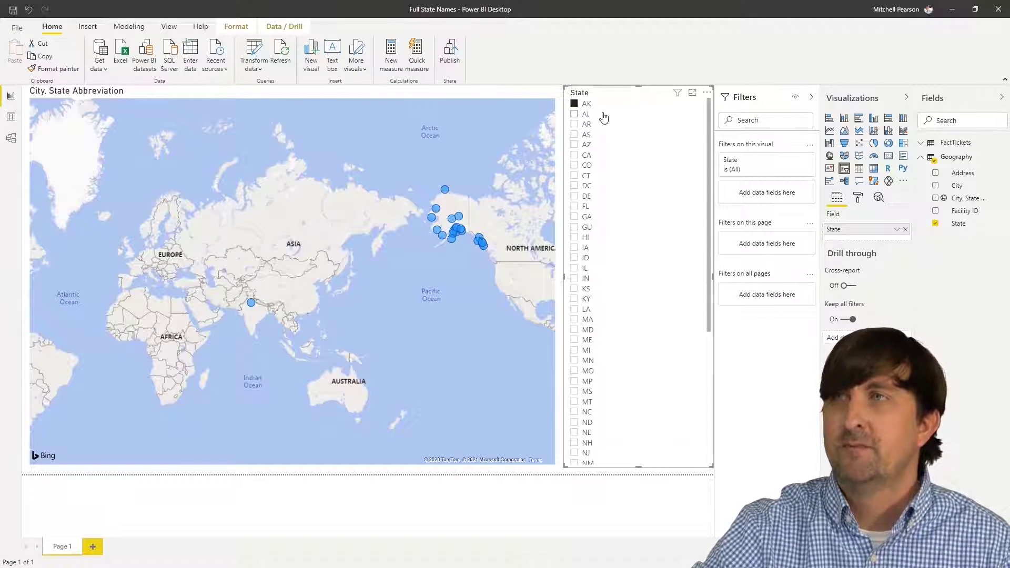
pyautogui.click(575, 104)
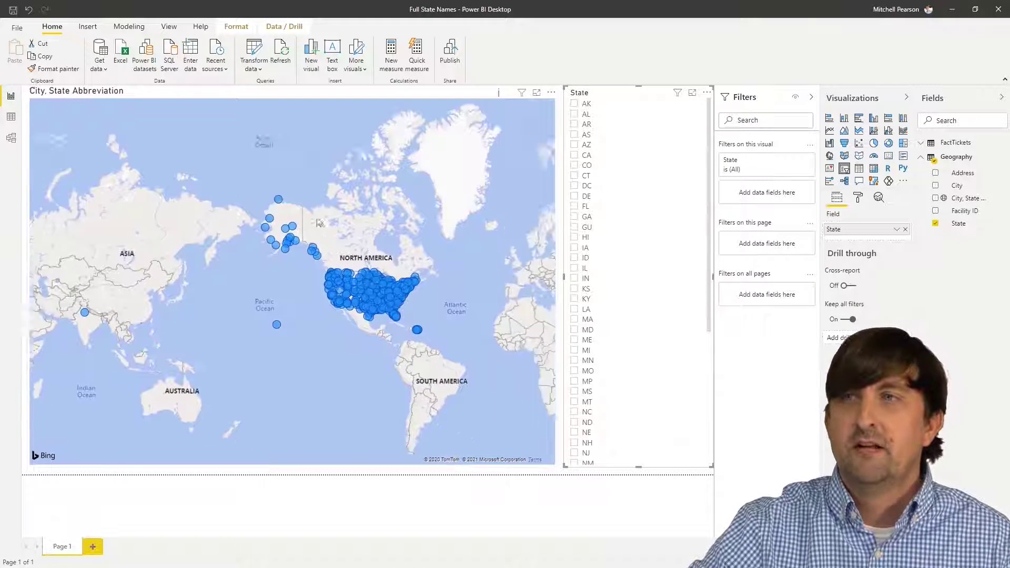
pyautogui.click(378, 249)
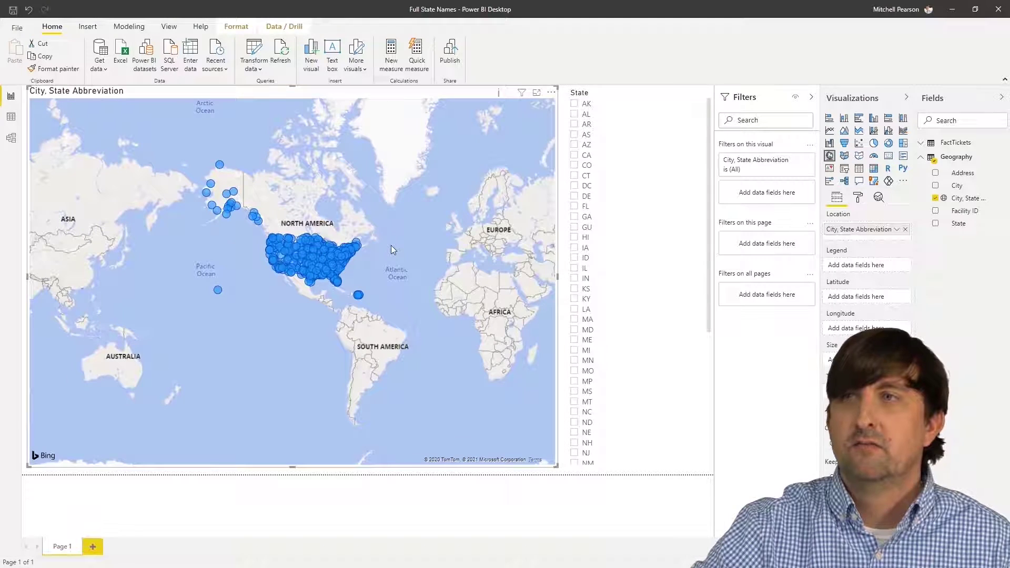
pyautogui.moveTo(409, 301); pyautogui.dragTo(435, 253)
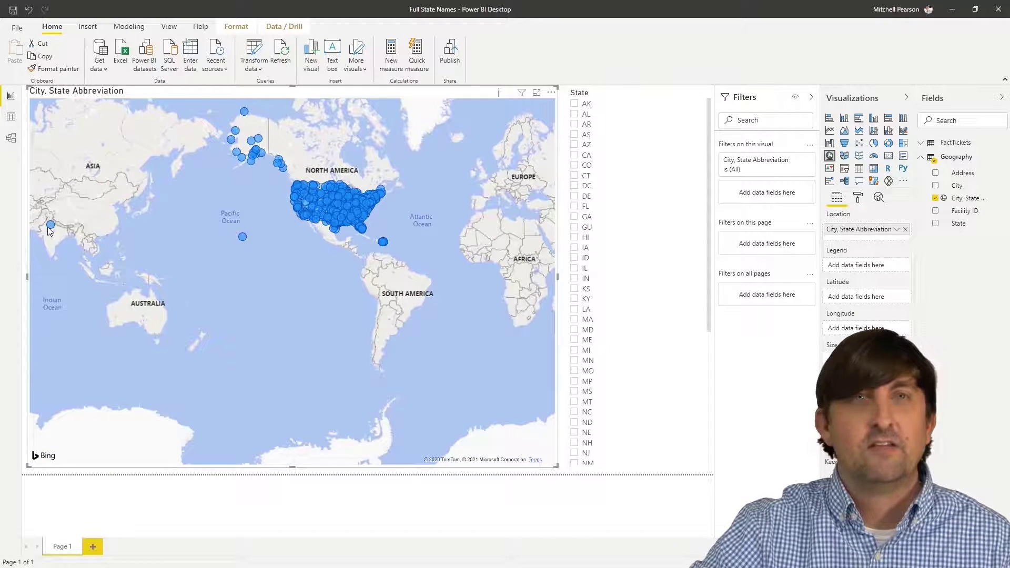
pyautogui.moveTo(51, 230)
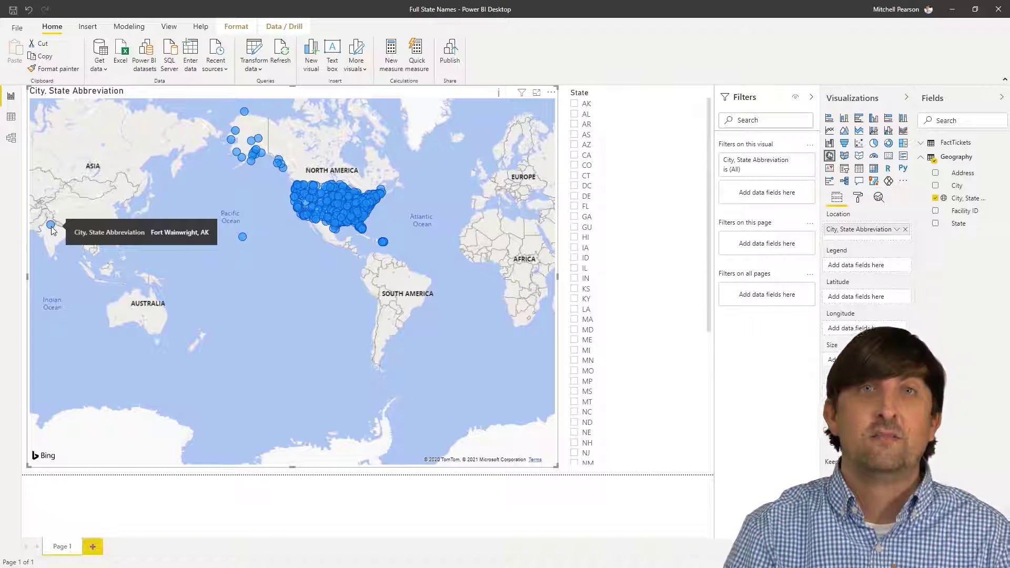
pyautogui.click(254, 51)
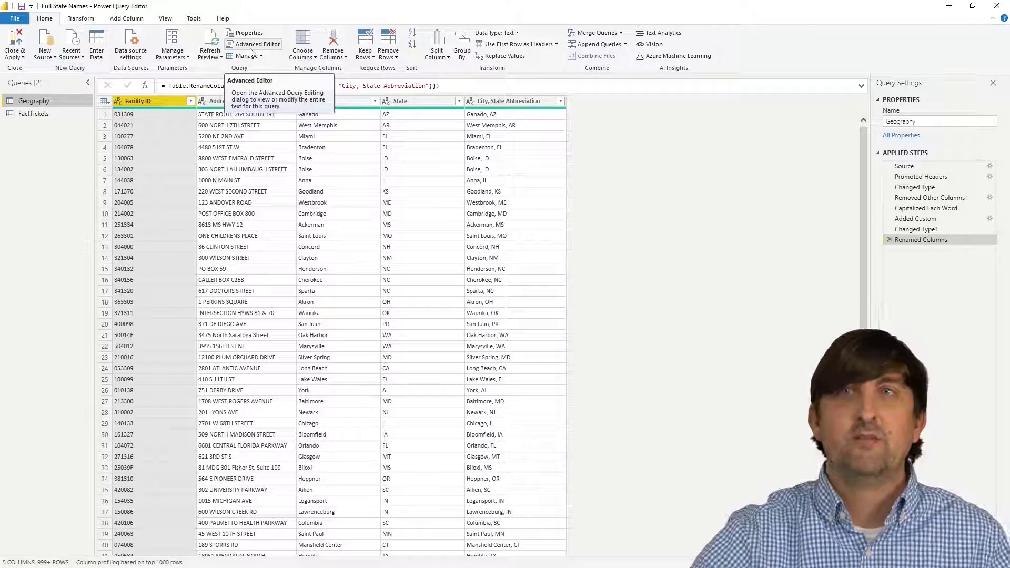
# Step: Open a Google search browser tab over the Geography query in Power Query Editor
pyautogui.click(255, 45)
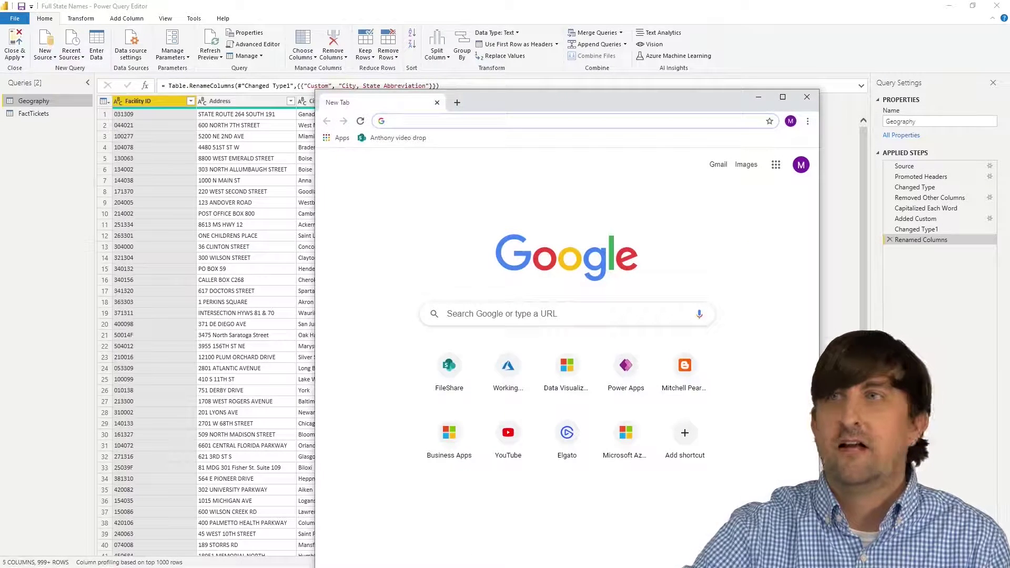
# Step: Search 'wiki state abb' and open the Wikipedia list of state abbreviations
pyautogui.click(782, 97)
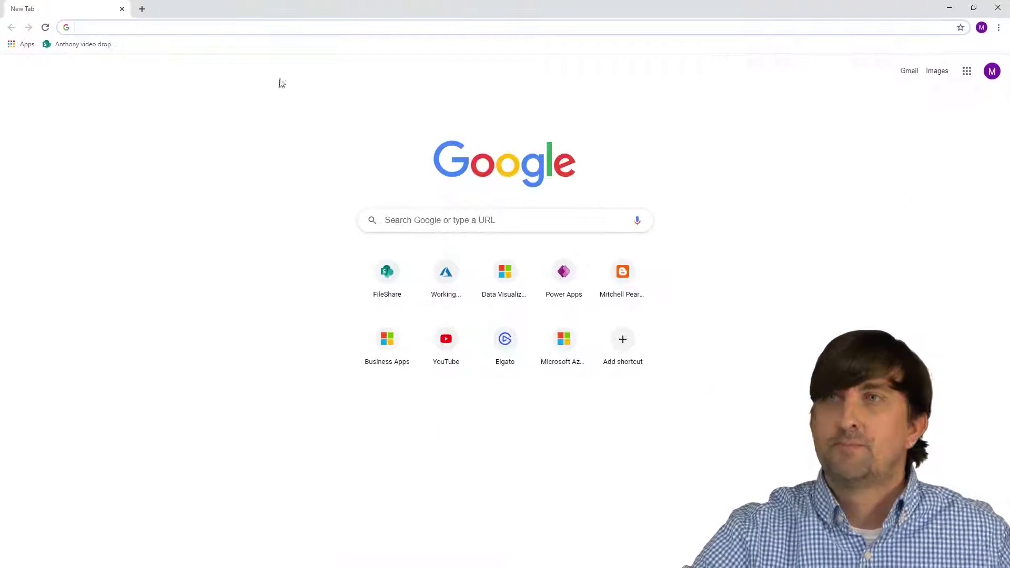
pyautogui.write('wi')
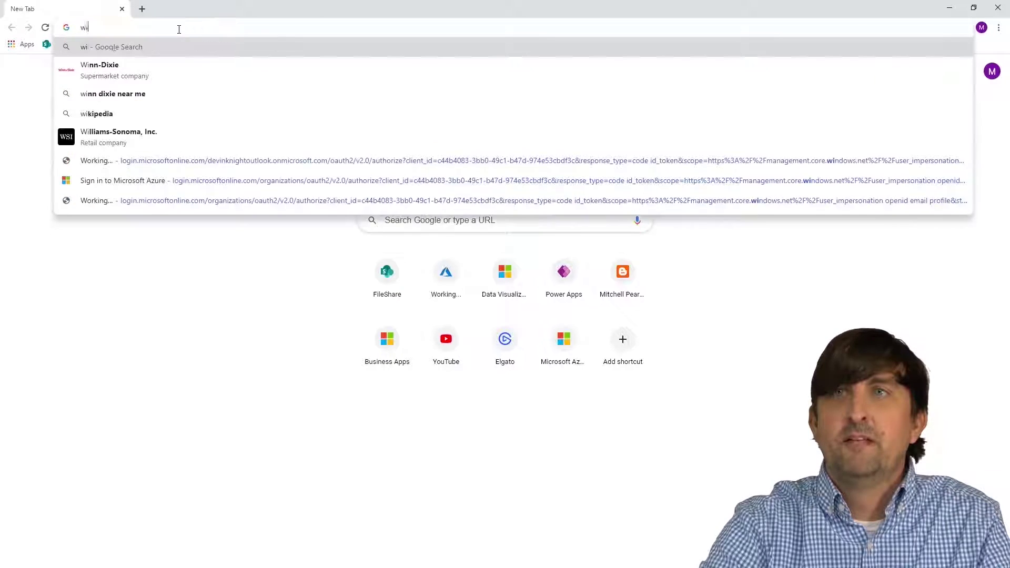
pyautogui.write('ki state abb')
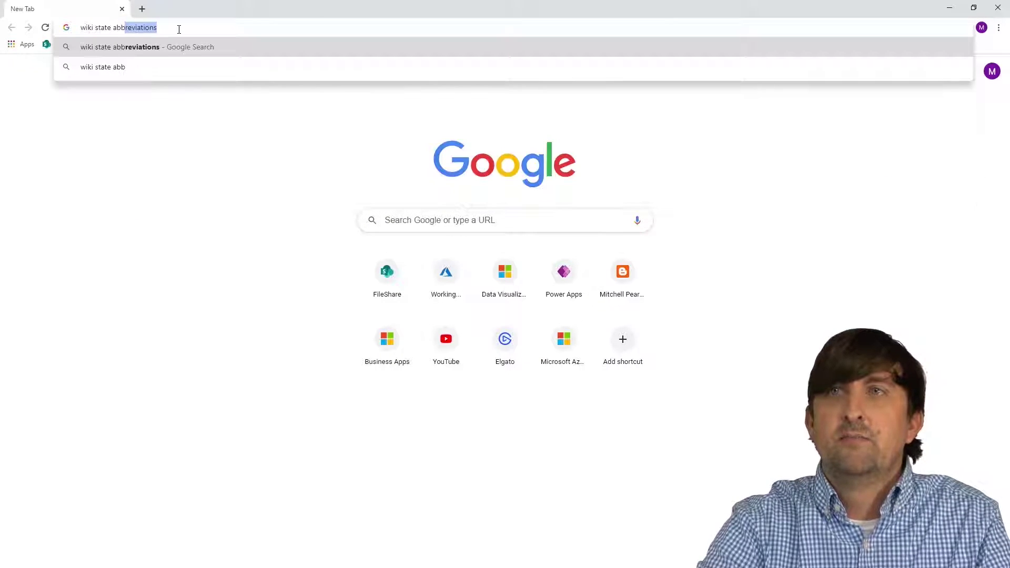
pyautogui.click(142, 51)
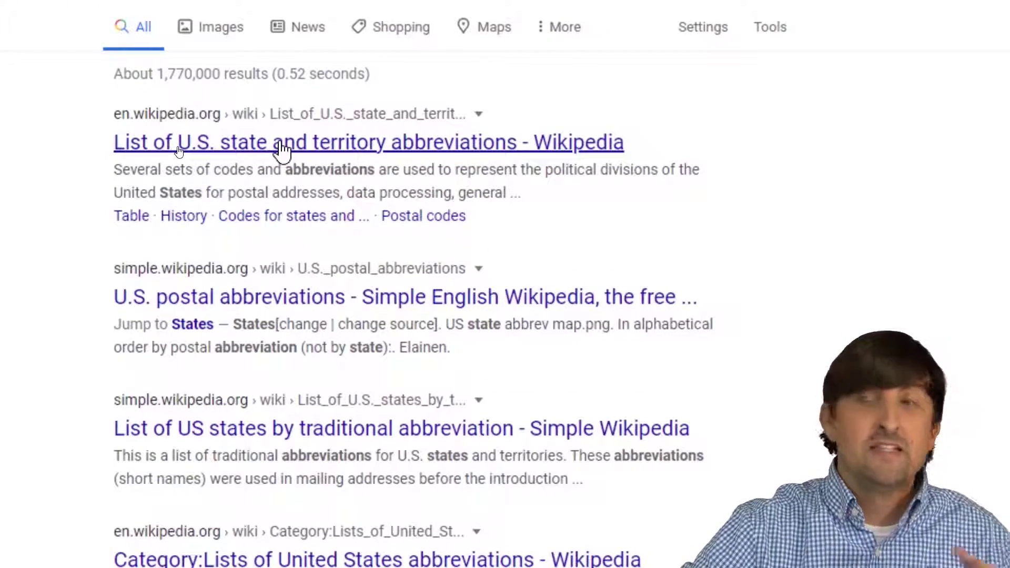
pyautogui.click(283, 149)
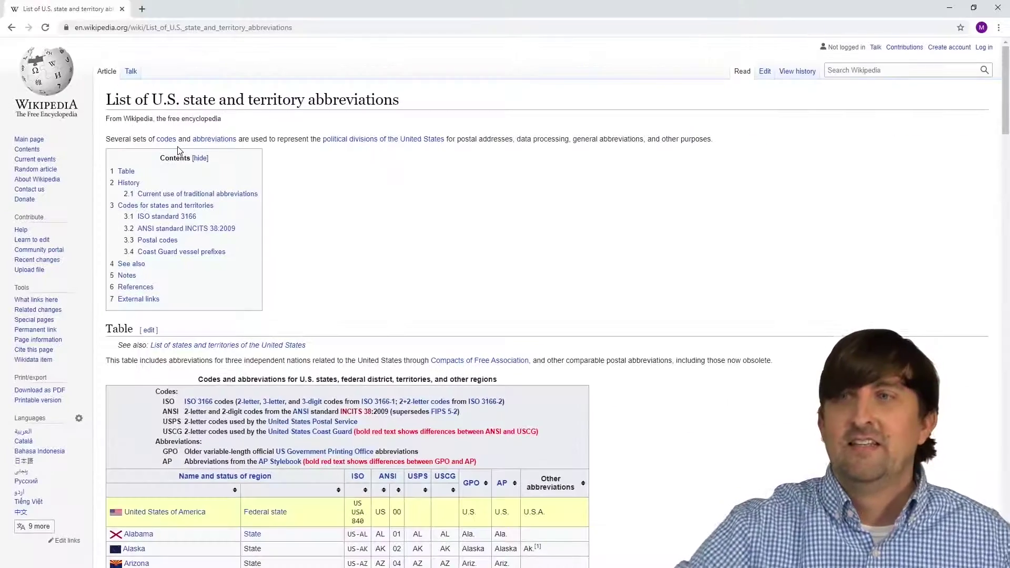
# Step: Scroll to the abbreviations table, copy the page URL, and minimize the browser
pyautogui.scroll(-1, 352, 279)
pyautogui.scroll(-4, 352, 279)
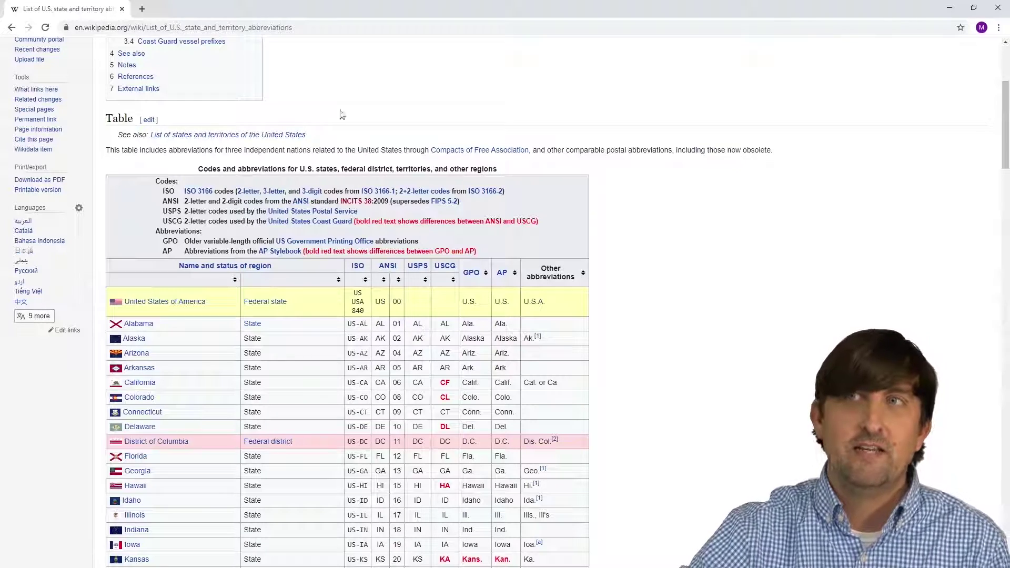
pyautogui.click(337, 28)
pyautogui.hotkey('ctrl', 'c')
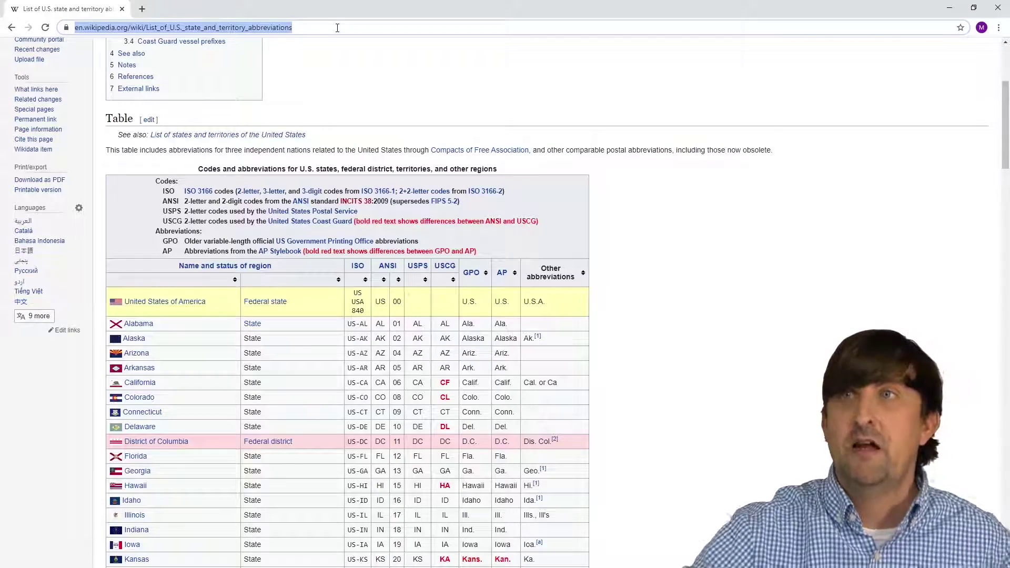
pyautogui.click(950, 7)
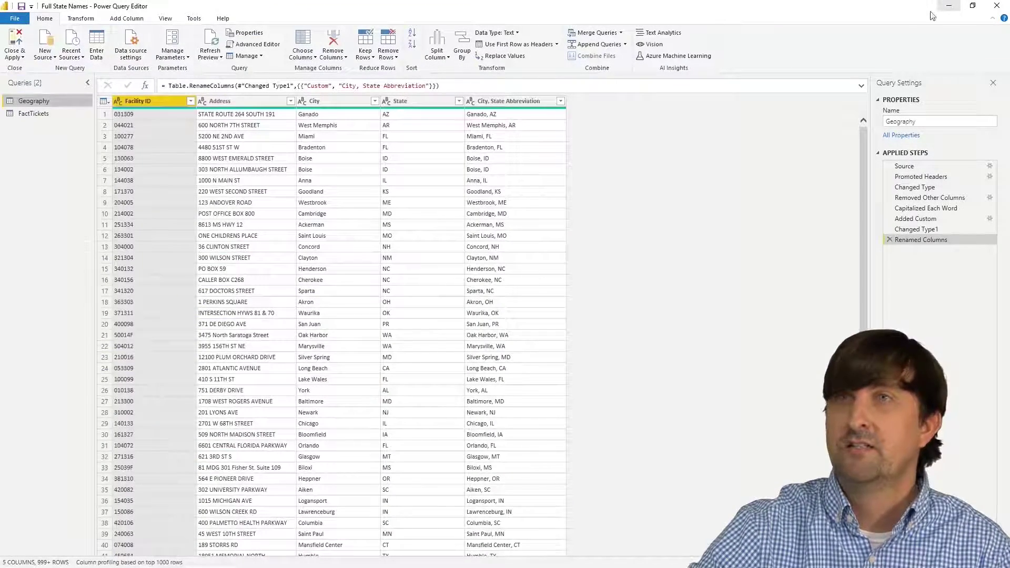
# Step: Connect anonymously to the pasted Wikipedia URL as a new Web data source
pyautogui.click(56, 59)
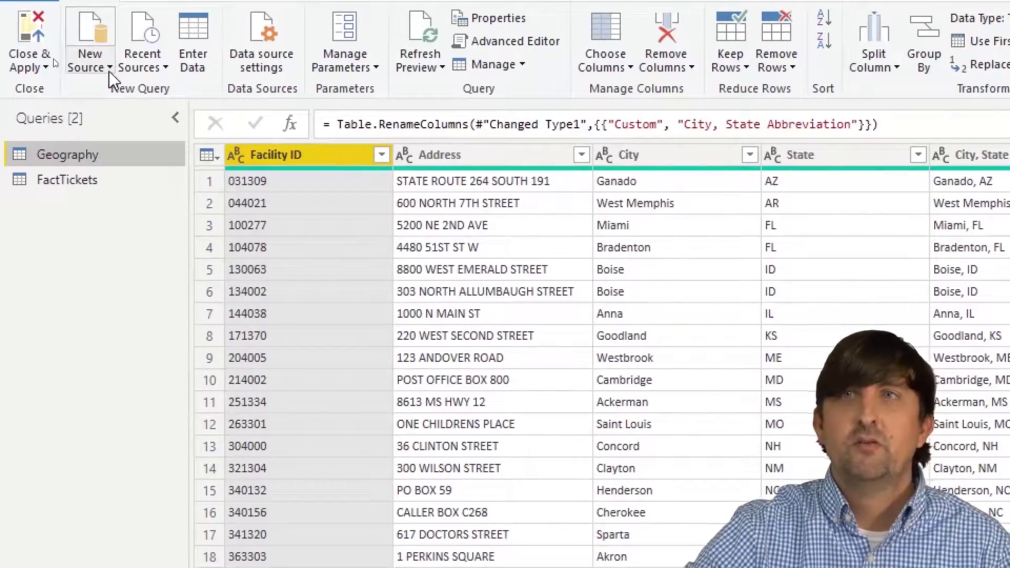
pyautogui.click(110, 70)
pyautogui.click(167, 311)
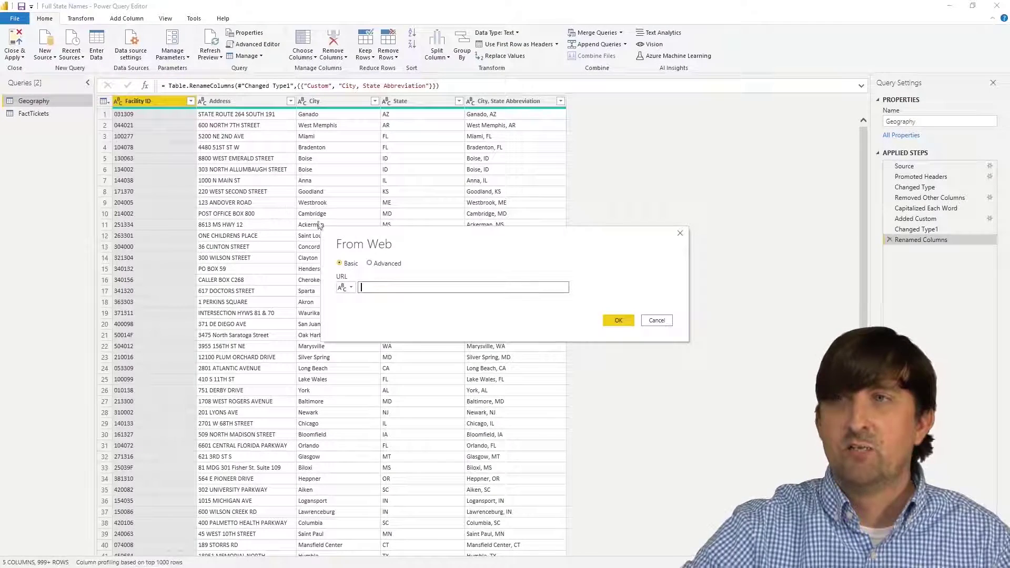
pyautogui.hotkey('ctrl', 'v')
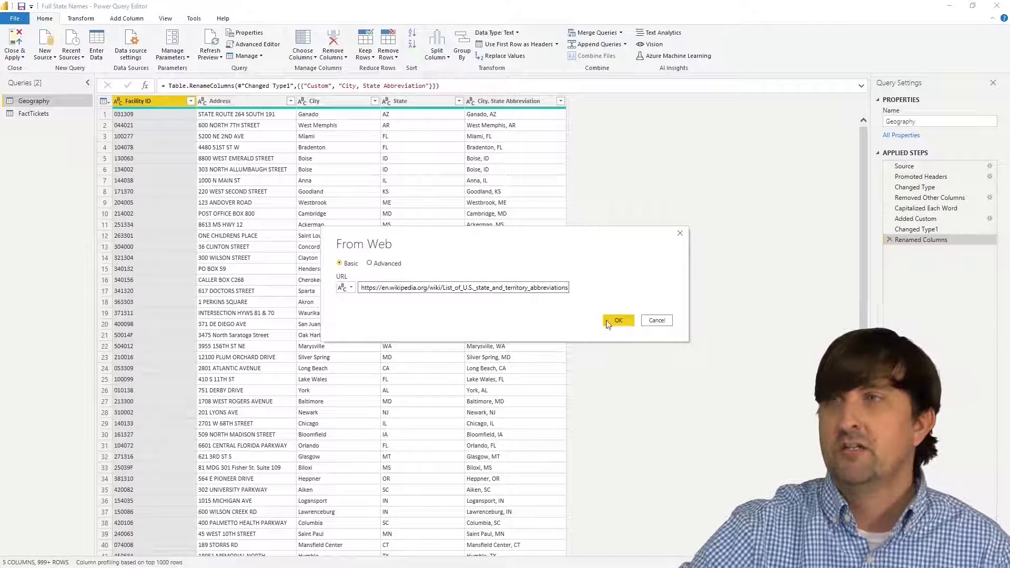
pyautogui.click(621, 320)
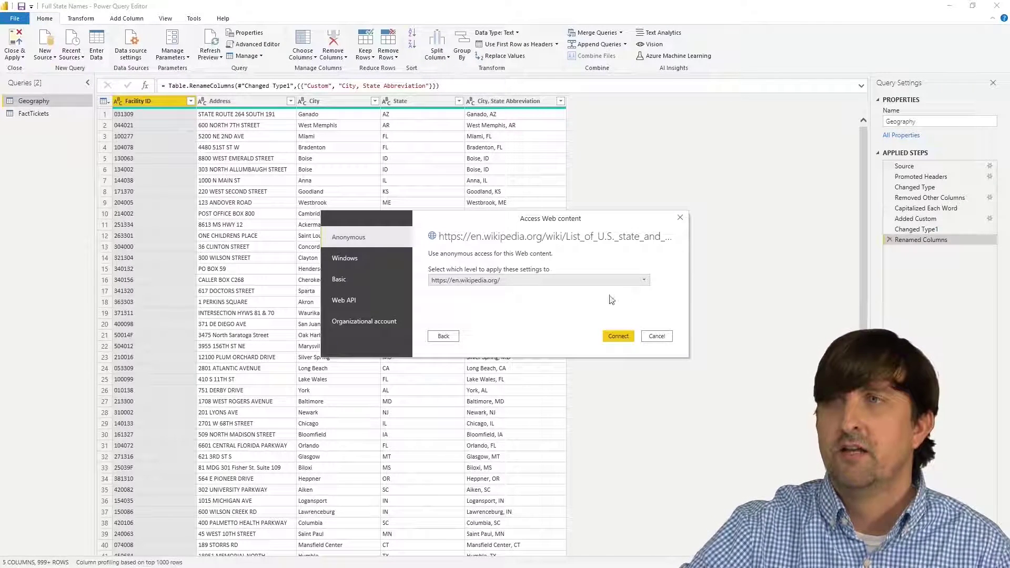
pyautogui.click(618, 336)
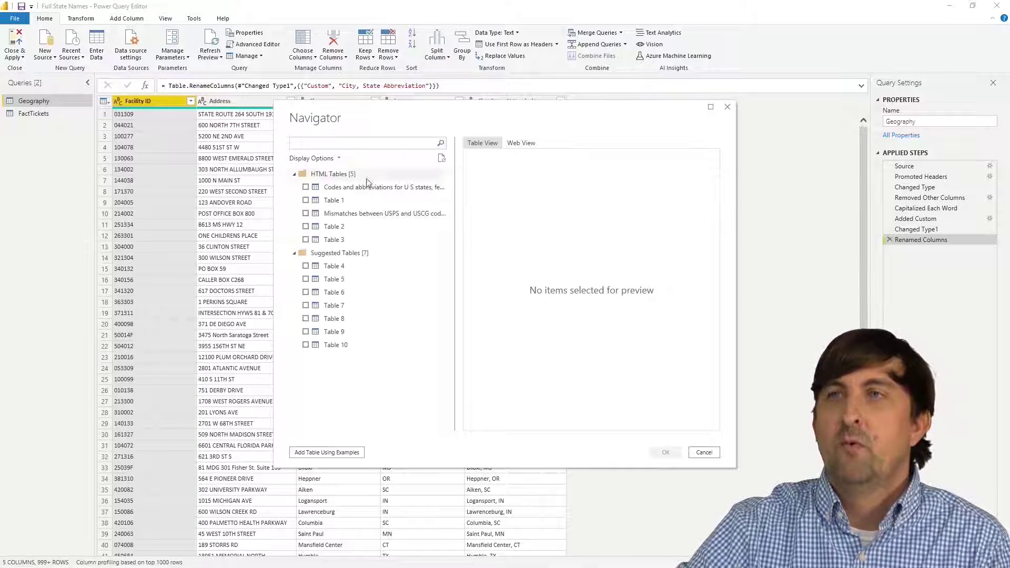
# Step: Load the Codes and abbreviations for U.S. states table from Navigator as a new query
pyautogui.click(380, 191)
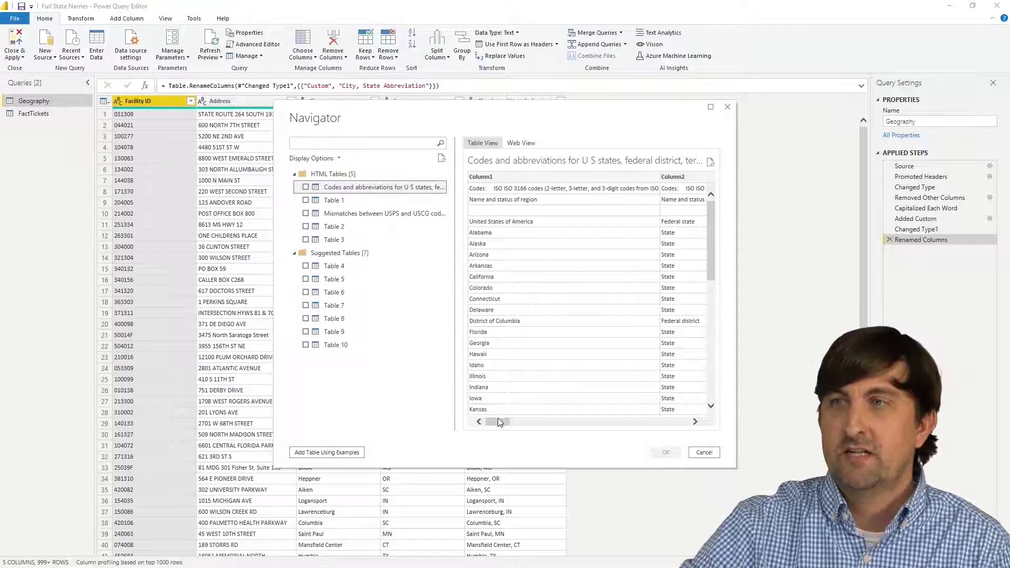
pyautogui.moveTo(497, 421); pyautogui.dragTo(544, 423)
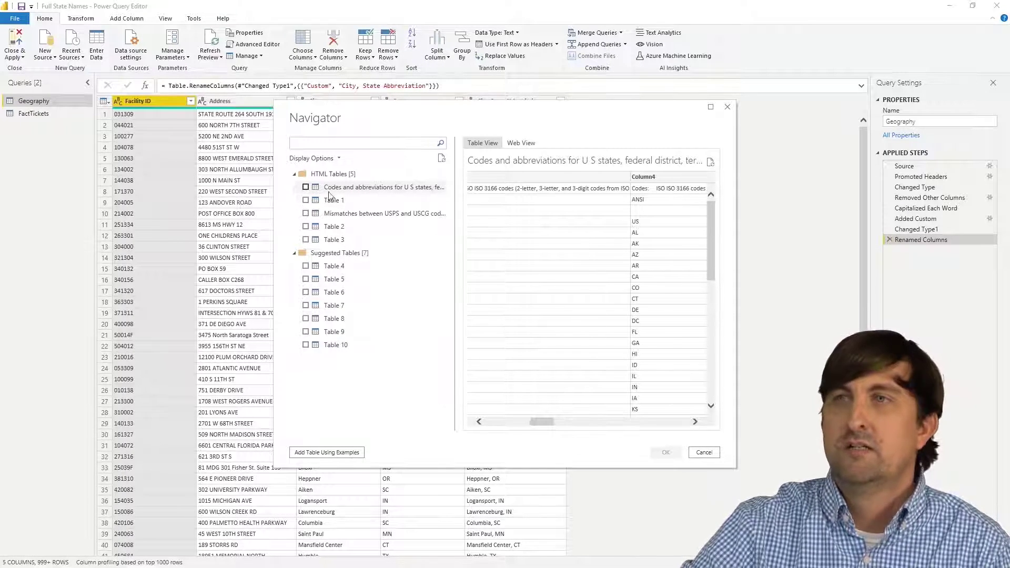
pyautogui.click(306, 187)
pyautogui.click(665, 453)
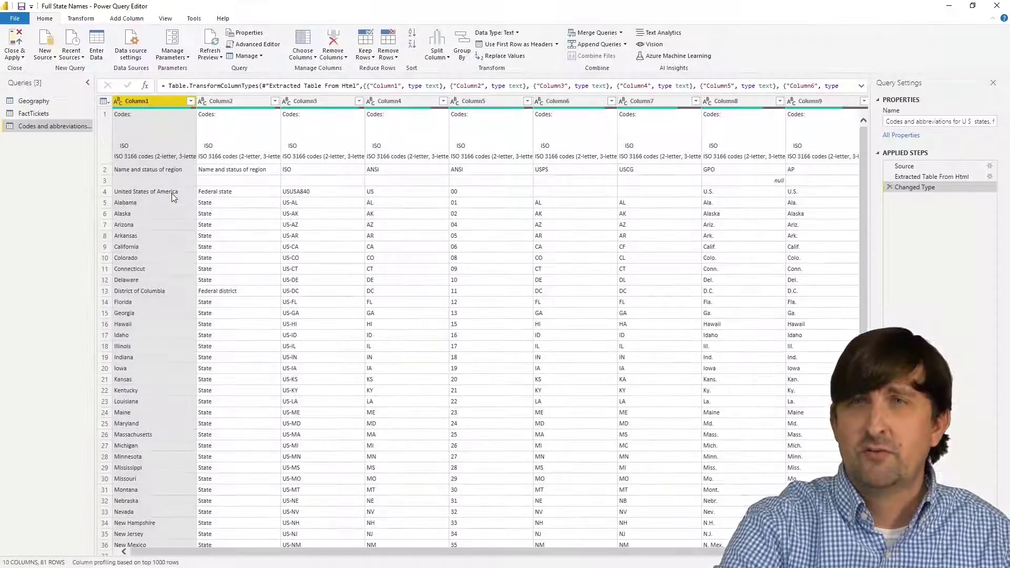
# Step: Remove the top 4 rows from the state codes table
pyautogui.click(387, 55)
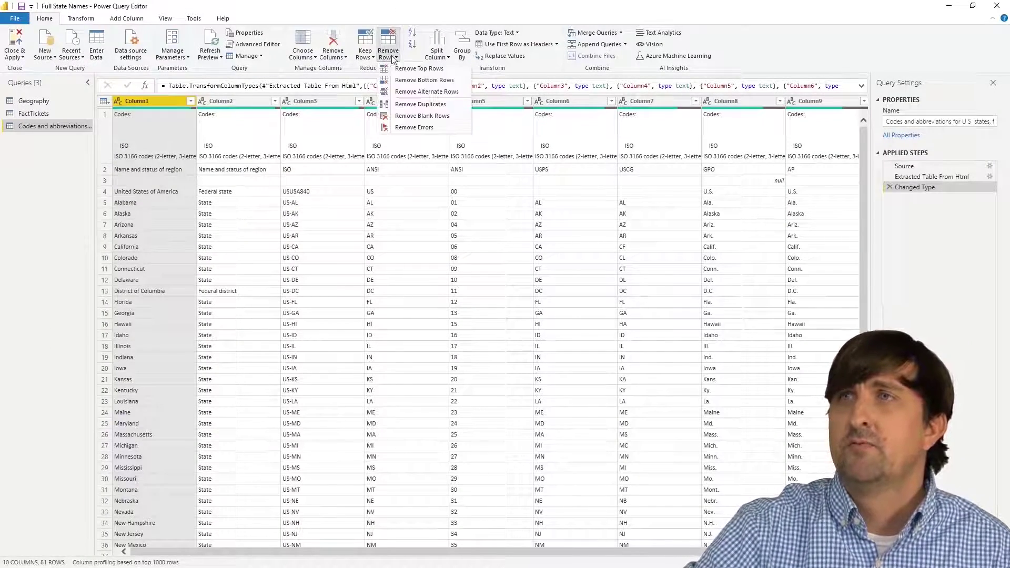
pyautogui.click(416, 69)
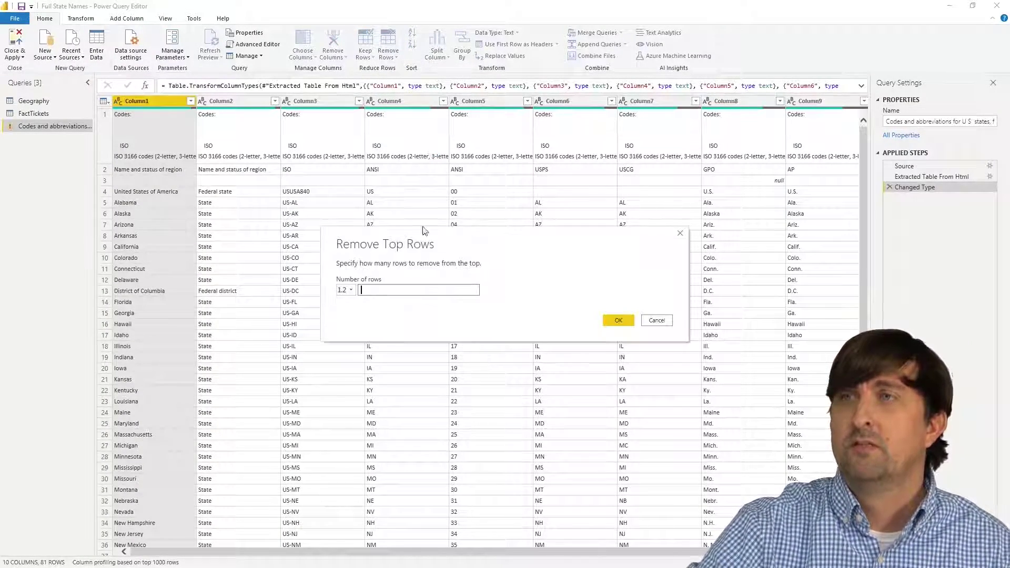
pyautogui.write('4')
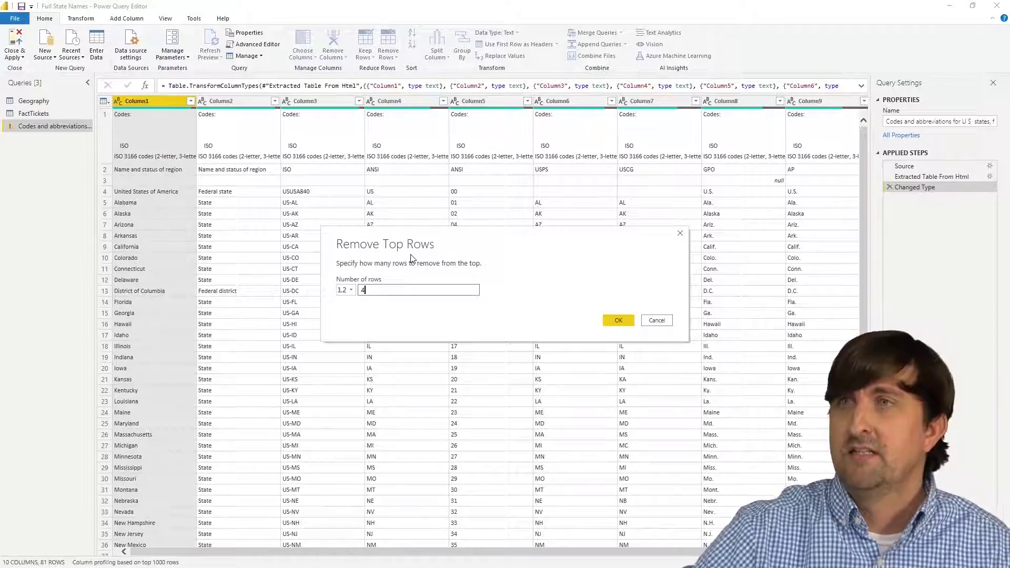
pyautogui.click(618, 320)
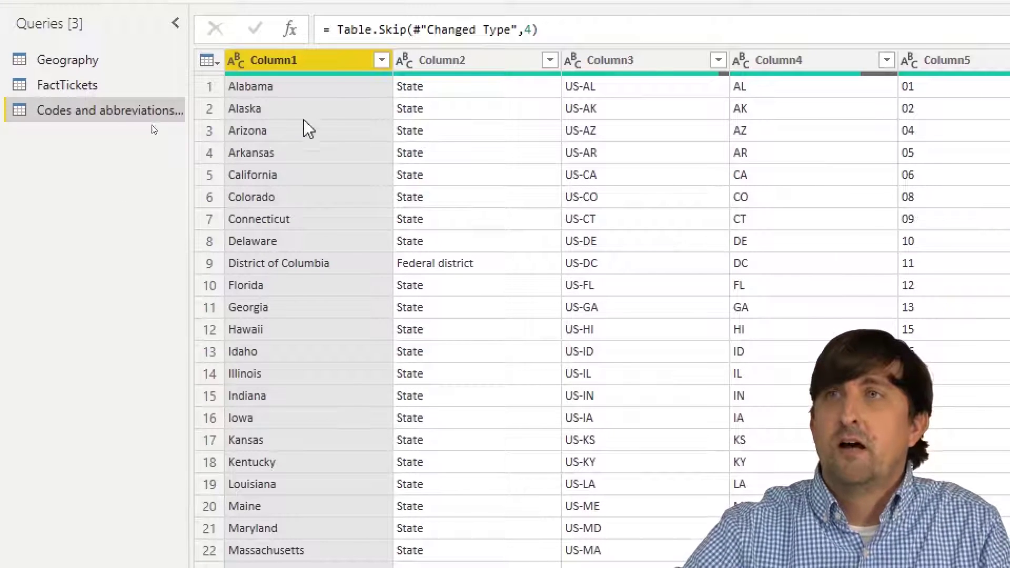
# Step: Rename Column1 to Full State Name and Column4 to State Abbreviation
pyautogui.doubleClick(296, 60)
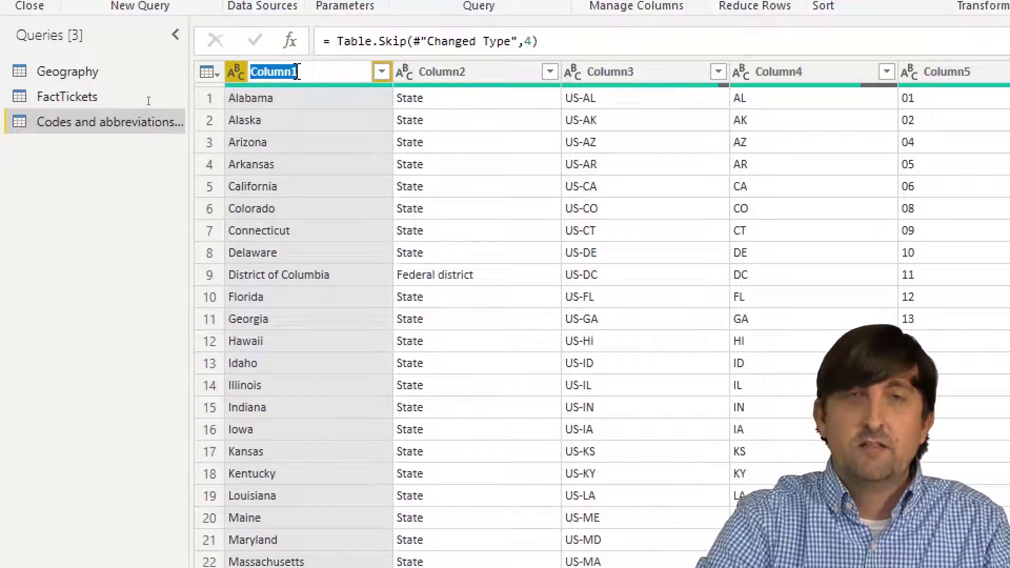
pyautogui.write('Full Stat')
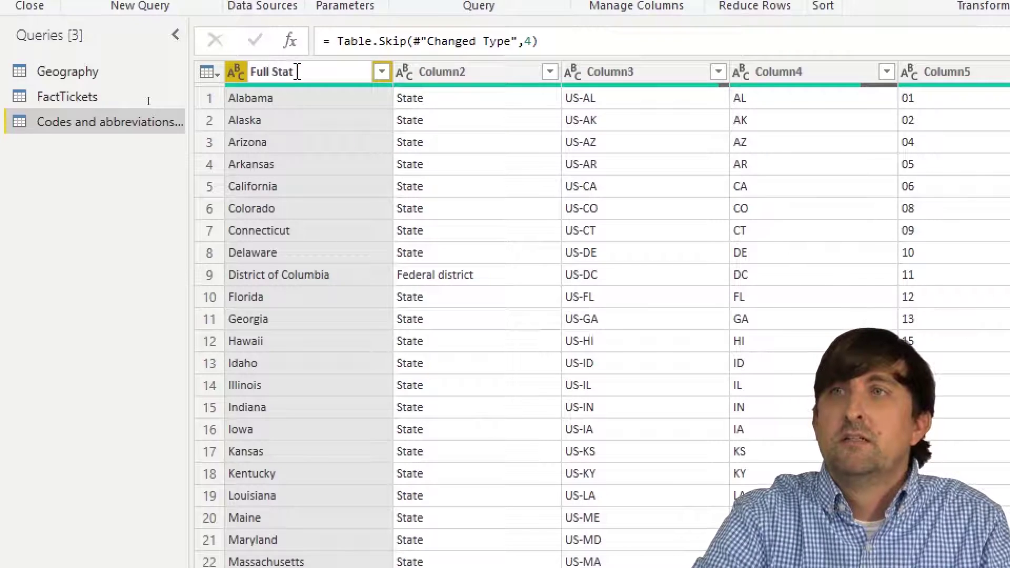
pyautogui.write('e Name')
pyautogui.press('Return')
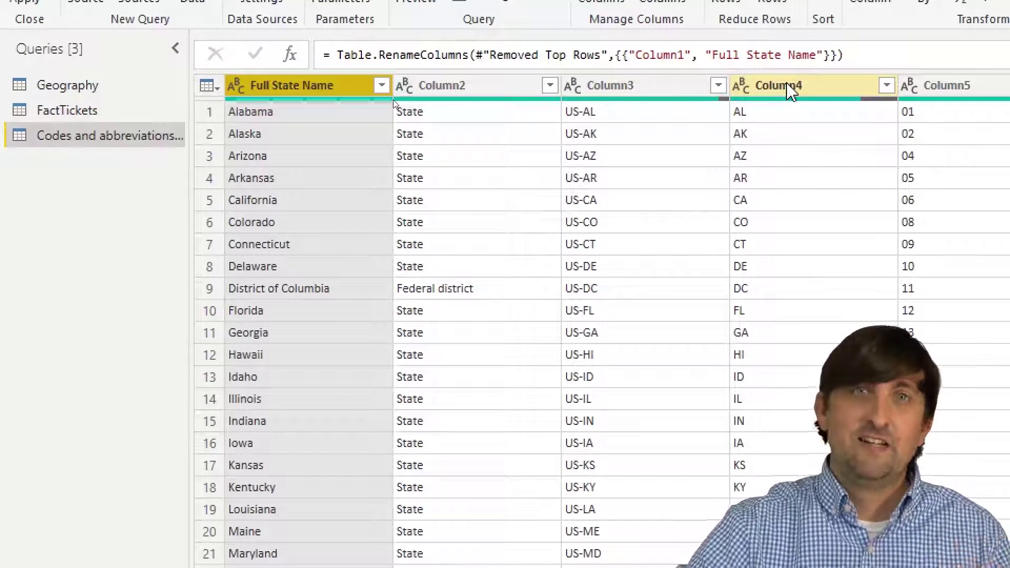
pyautogui.doubleClick(789, 87)
pyautogui.write('S')
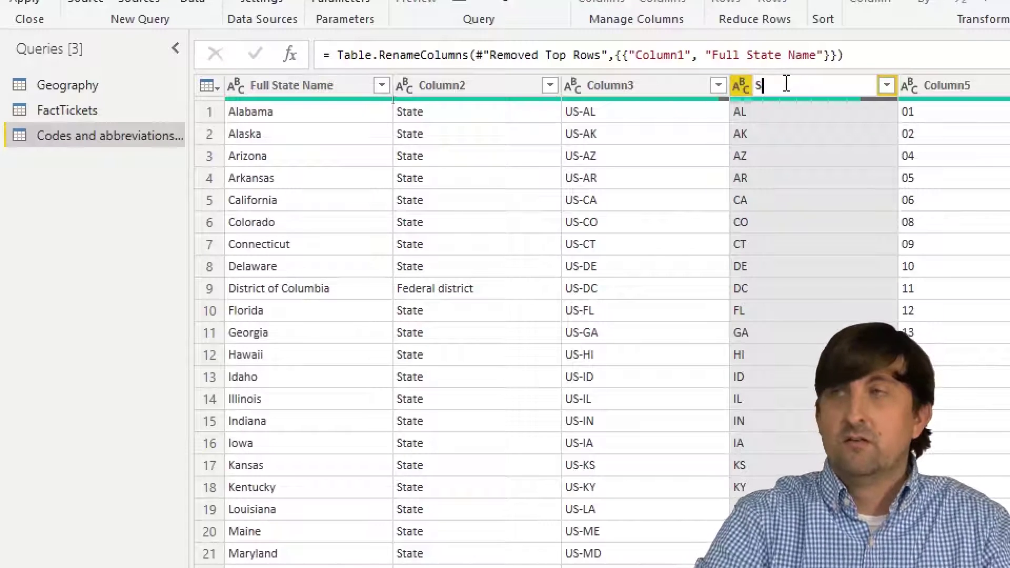
pyautogui.write('tate Abbreviation')
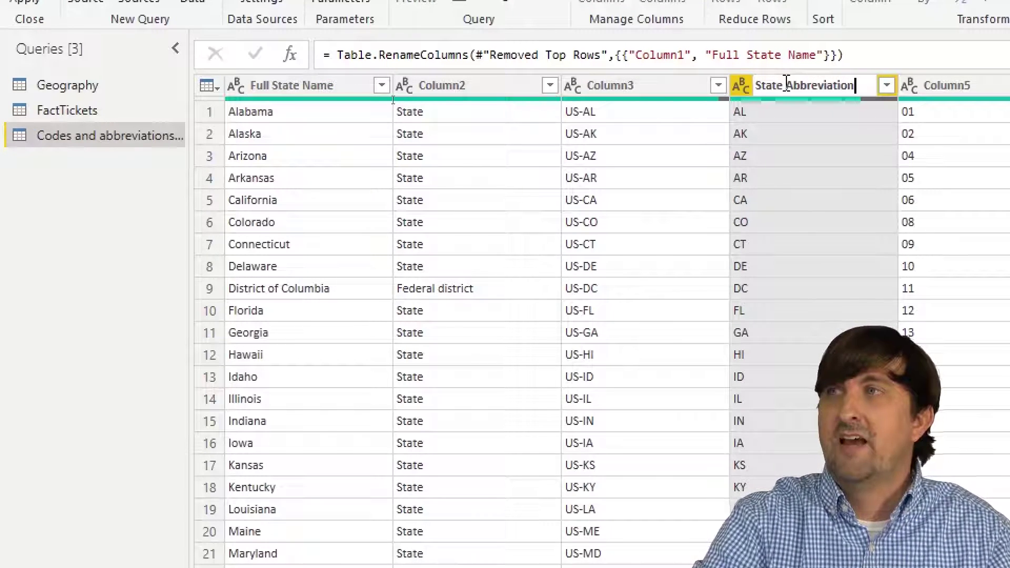
pyautogui.press('Return')
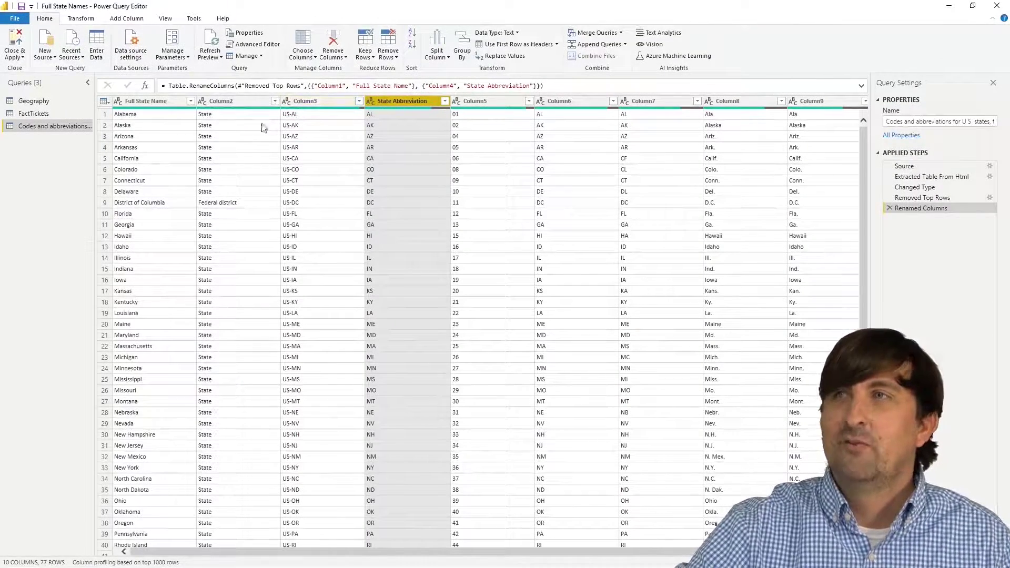
# Step: Keep only the Full State Name and State Abbreviation columns, then return to the Geography query
pyautogui.click(315, 57)
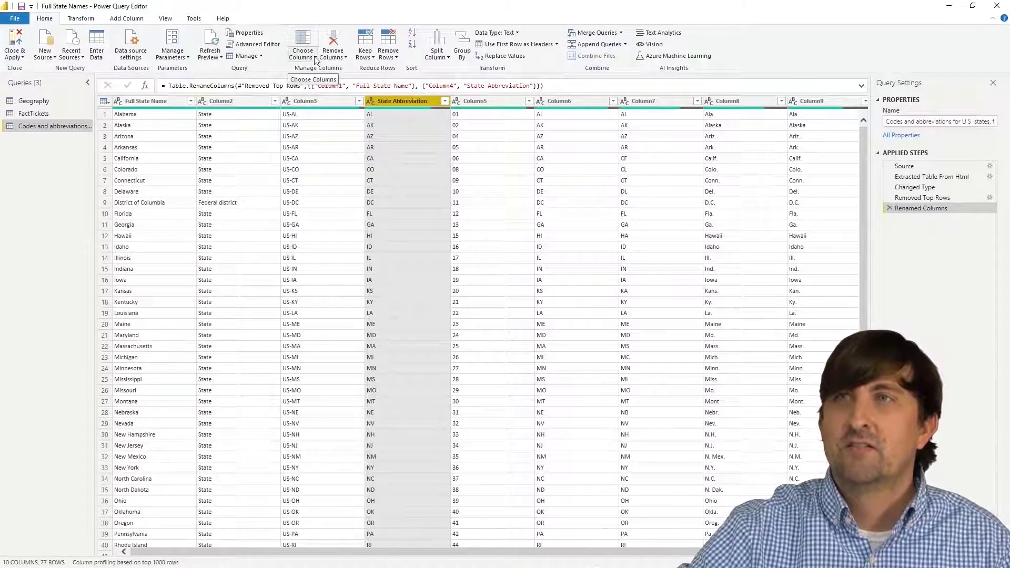
pyautogui.click(318, 69)
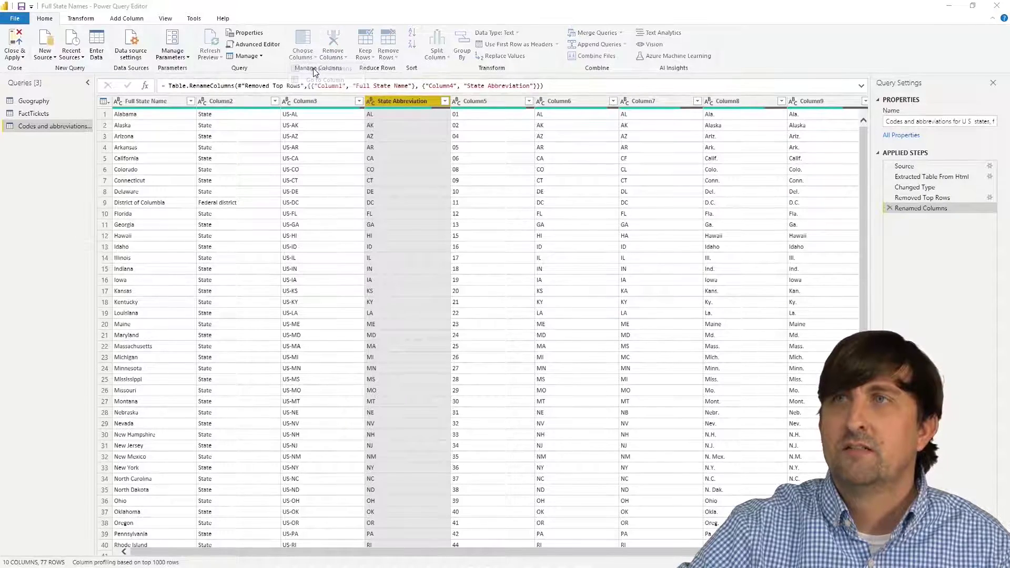
pyautogui.click(438, 190)
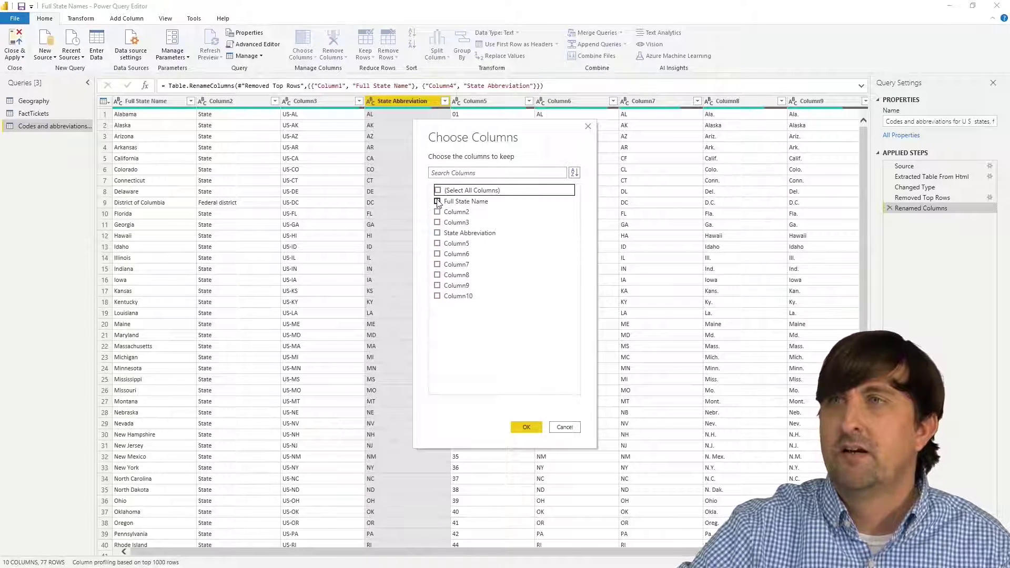
pyautogui.click(437, 200)
pyautogui.click(437, 232)
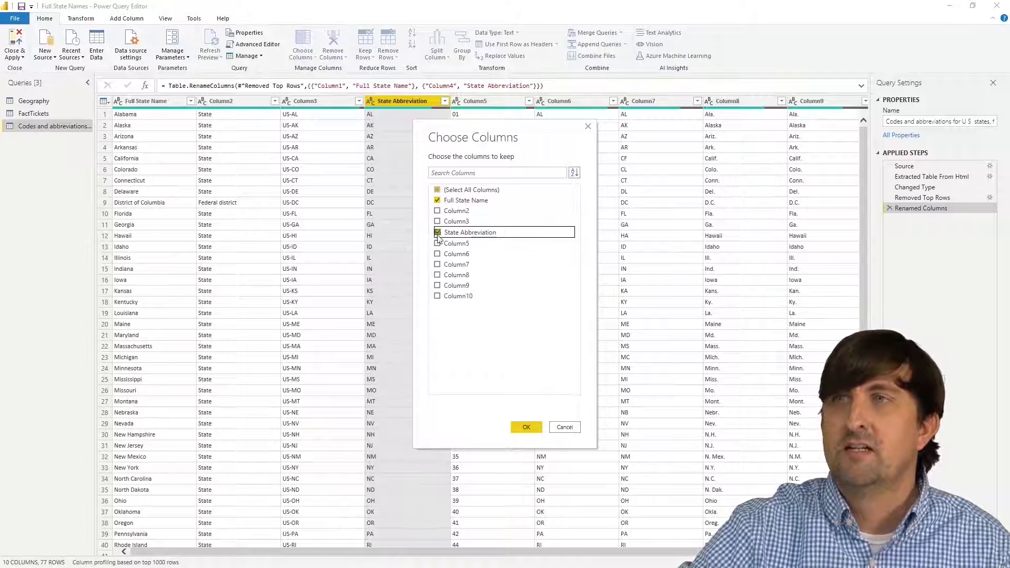
pyautogui.click(525, 427)
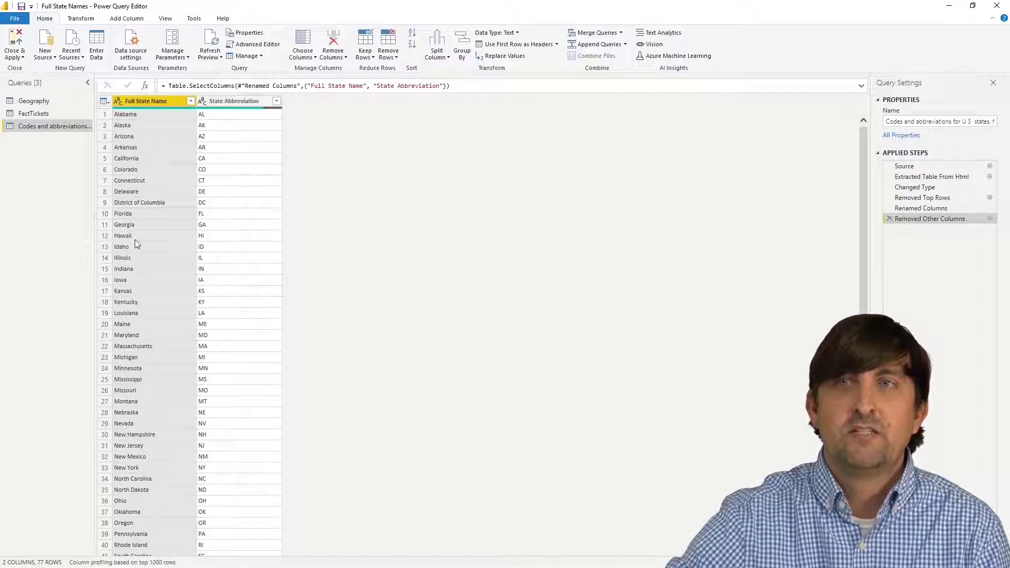
pyautogui.click(45, 101)
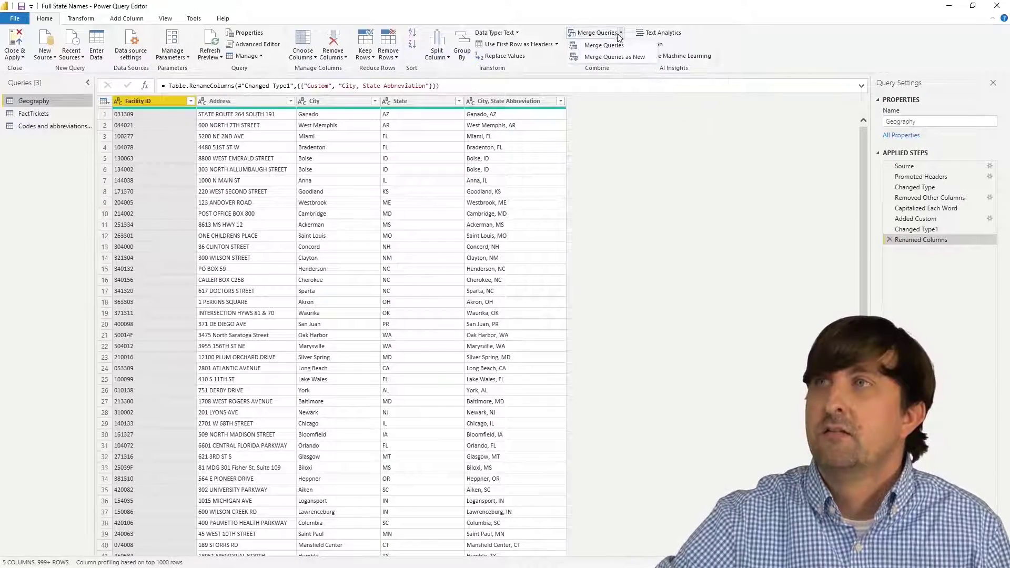
# Step: Merge Geography with the Codes and abbreviations table, selecting Geography's State column for matching
pyautogui.click(621, 33)
pyautogui.click(638, 47)
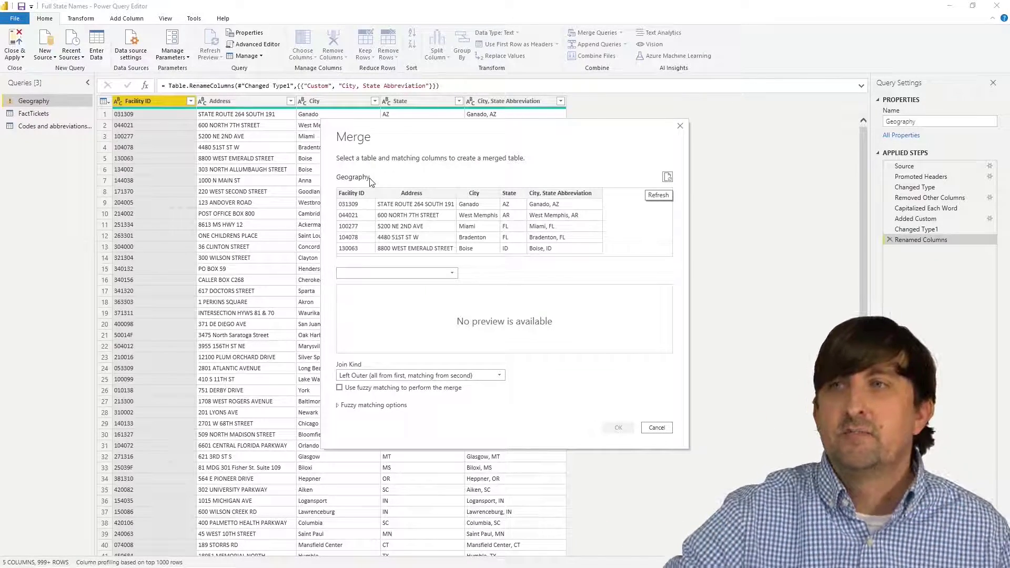
pyautogui.click(401, 274)
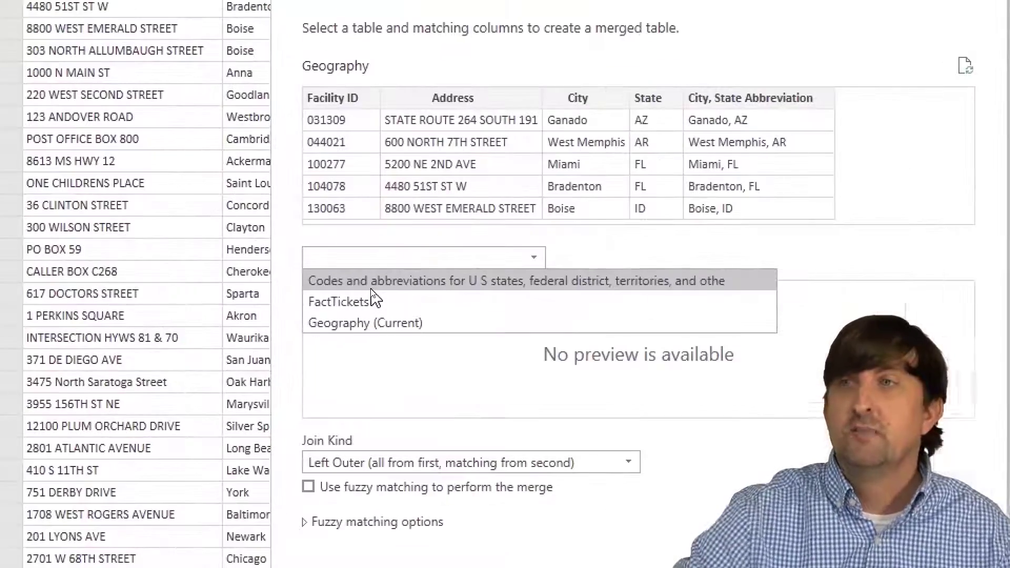
pyautogui.click(371, 289)
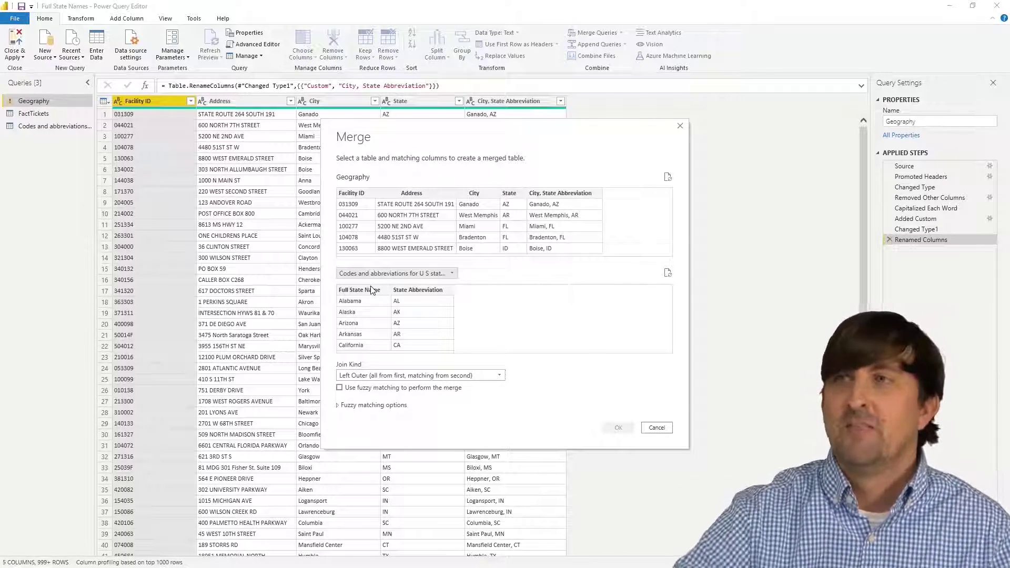
pyautogui.click(509, 193)
# Step: Match State to State Abbreviation with privacy levels ignored, so all 5339 rows match
pyautogui.click(428, 290)
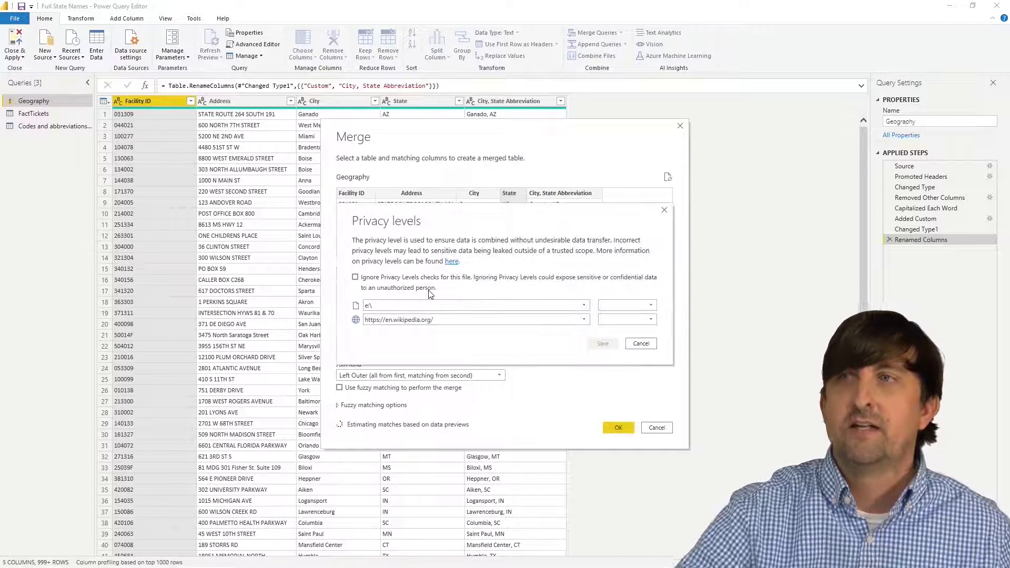
pyautogui.click(357, 279)
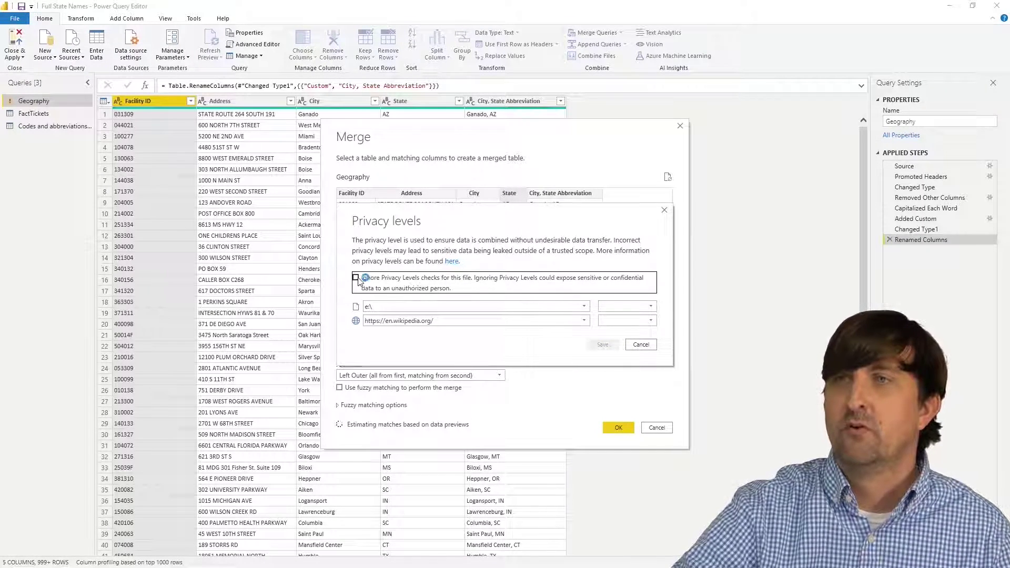
pyautogui.click(606, 344)
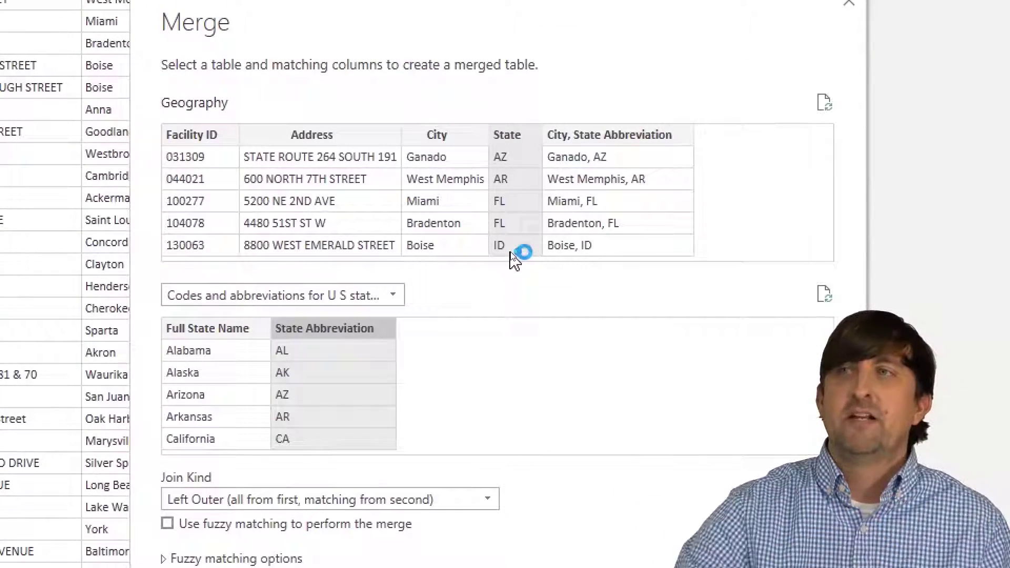
pyautogui.click(506, 158)
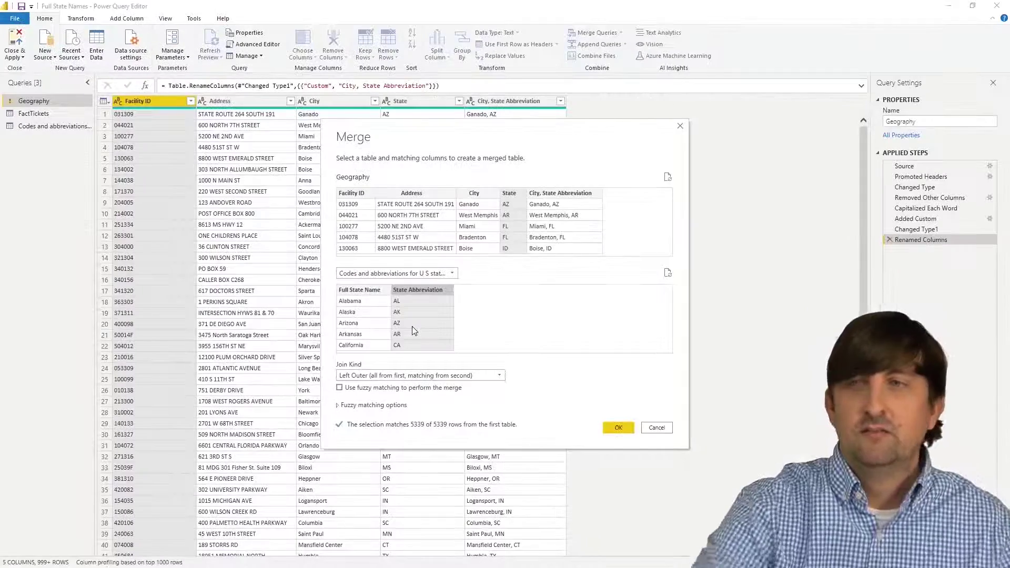
# Step: Set the join kind to Inner (only matching rows) and confirm the merge
pyautogui.click(233, 500)
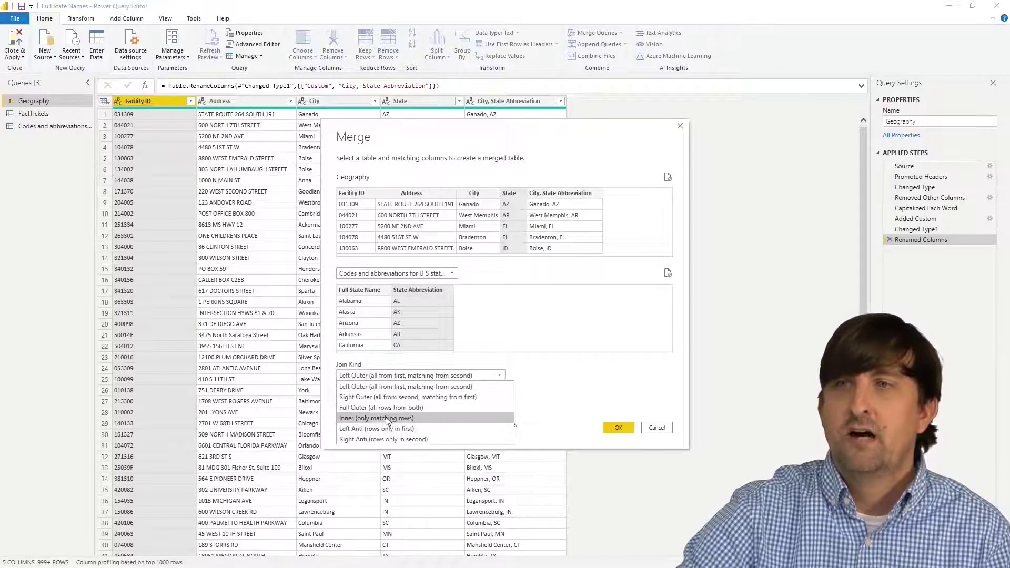
pyautogui.click(377, 418)
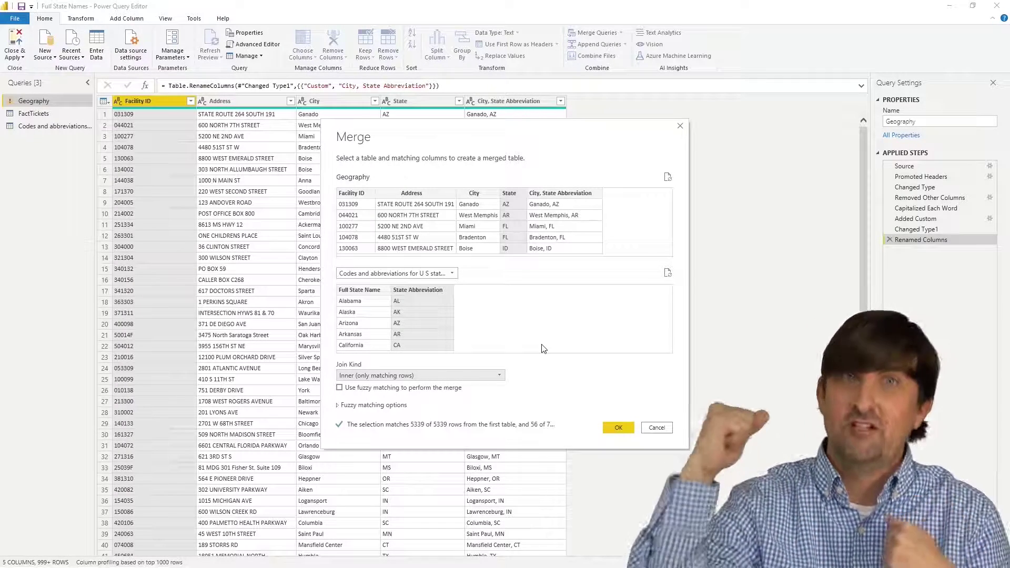
pyautogui.click(616, 426)
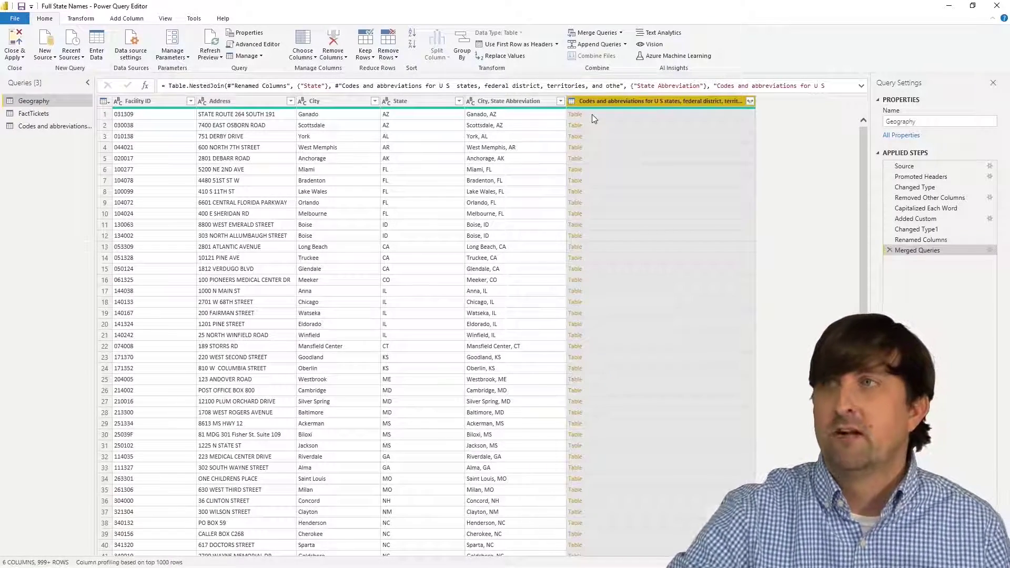
# Step: Preview the first row's nested table, which pairs Arizona with AZ
pyautogui.click(592, 115)
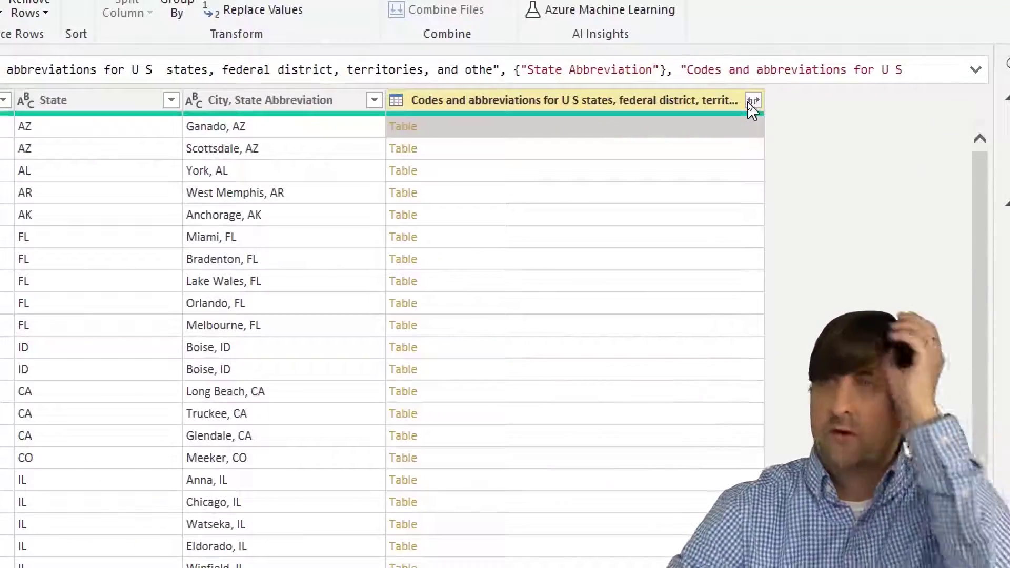
# Step: Expand only Full State Name from the merged column, without the original column name prefix
pyautogui.click(753, 100)
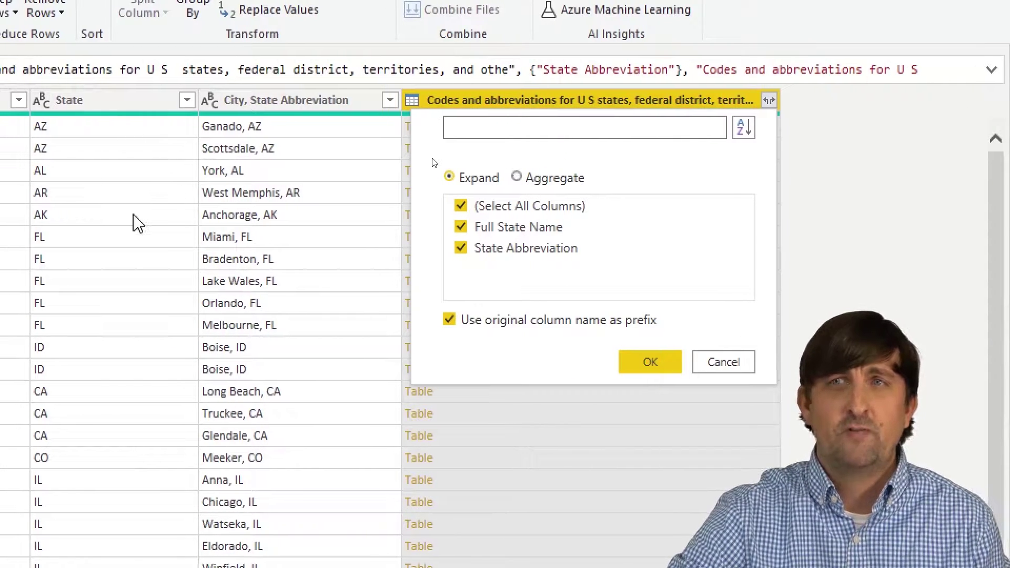
pyautogui.click(461, 249)
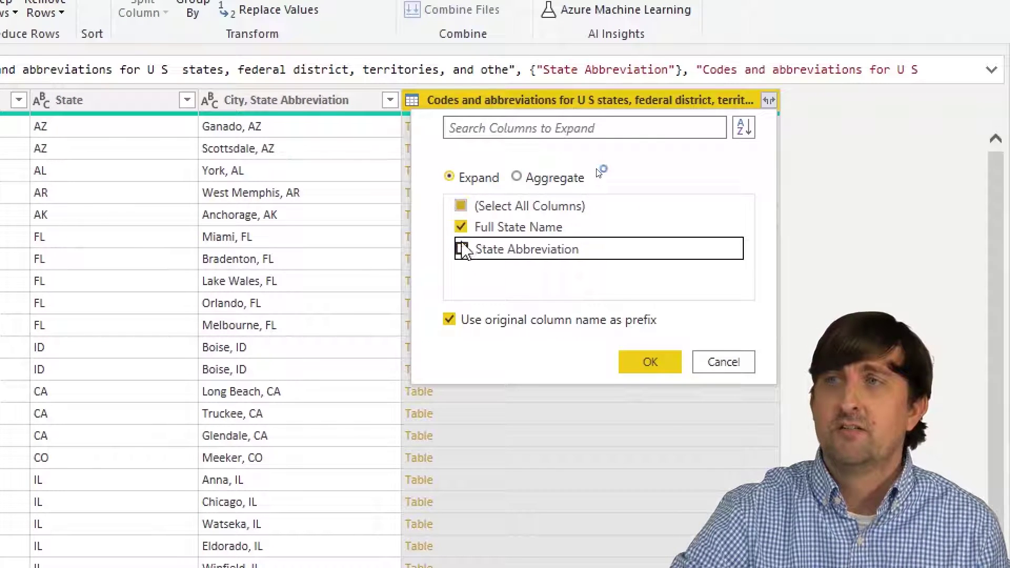
pyautogui.click(450, 321)
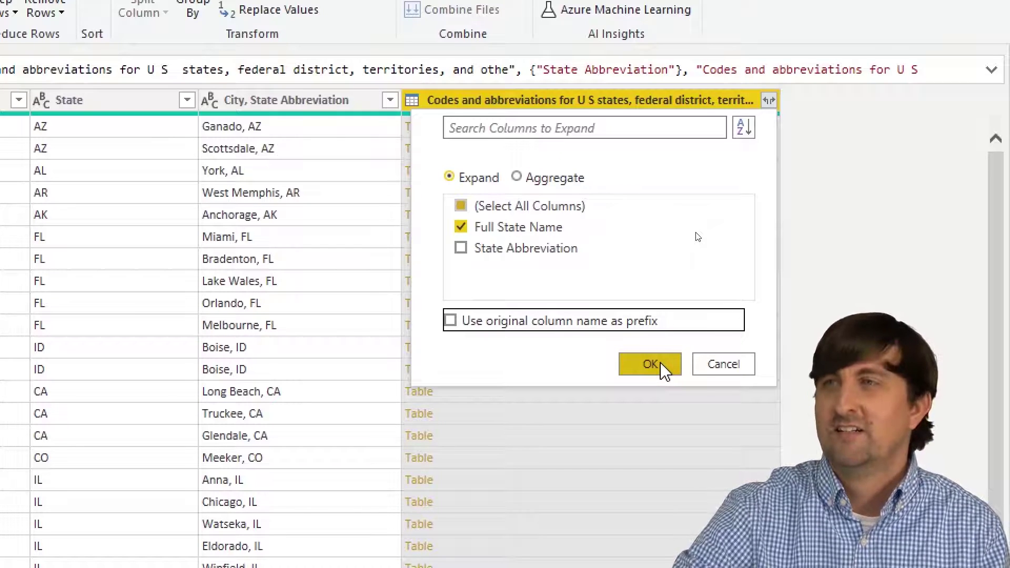
pyautogui.click(661, 364)
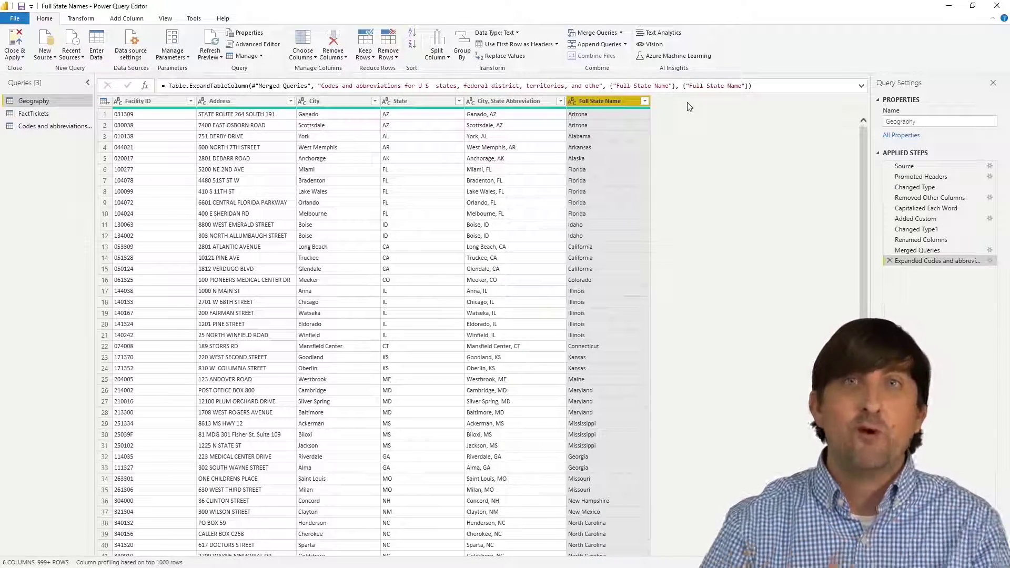
# Step: Bring up the Add Column ribbon commands for the Geography query
pyautogui.click(126, 19)
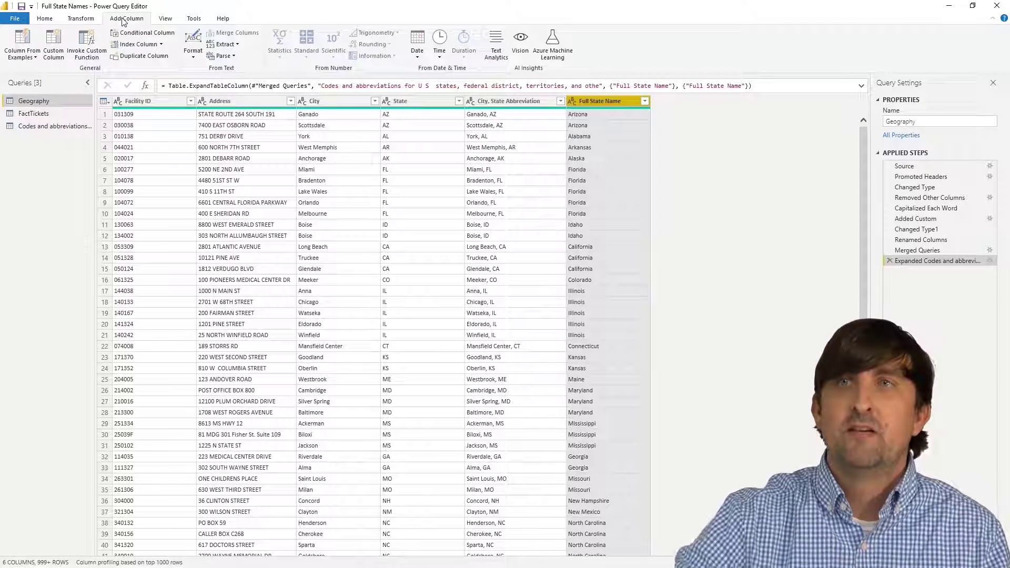
# Step: Start a Column From Examples across all columns with a first example 'Ganado, Arizone'
pyautogui.click(32, 57)
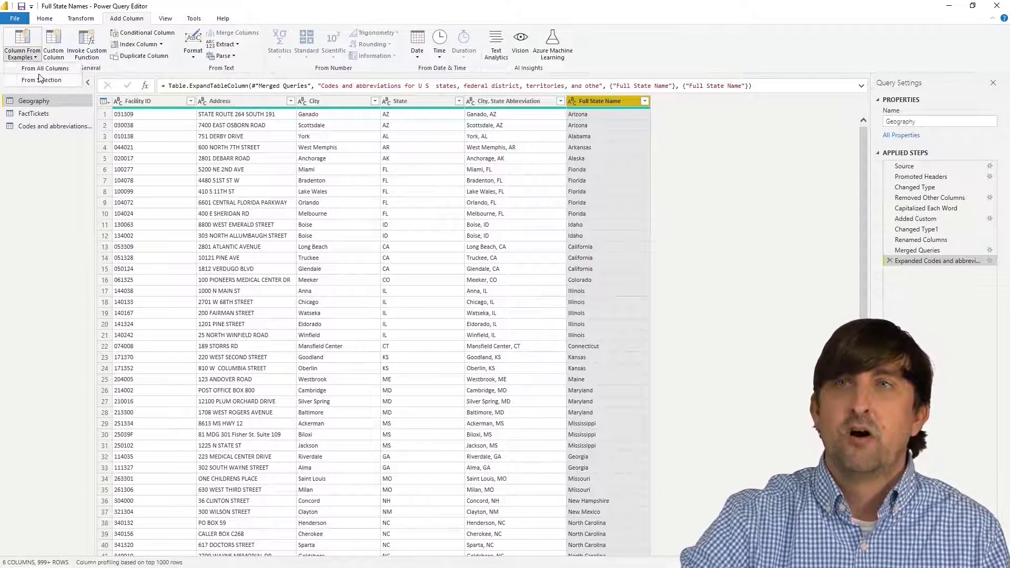
pyautogui.click(42, 69)
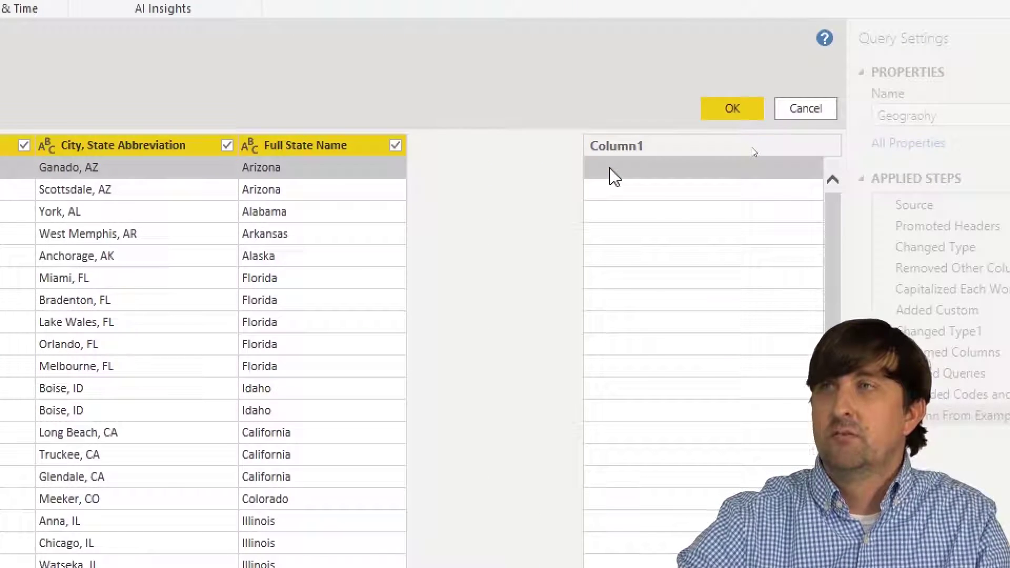
pyautogui.doubleClick(611, 168)
pyautogui.write('Gan')
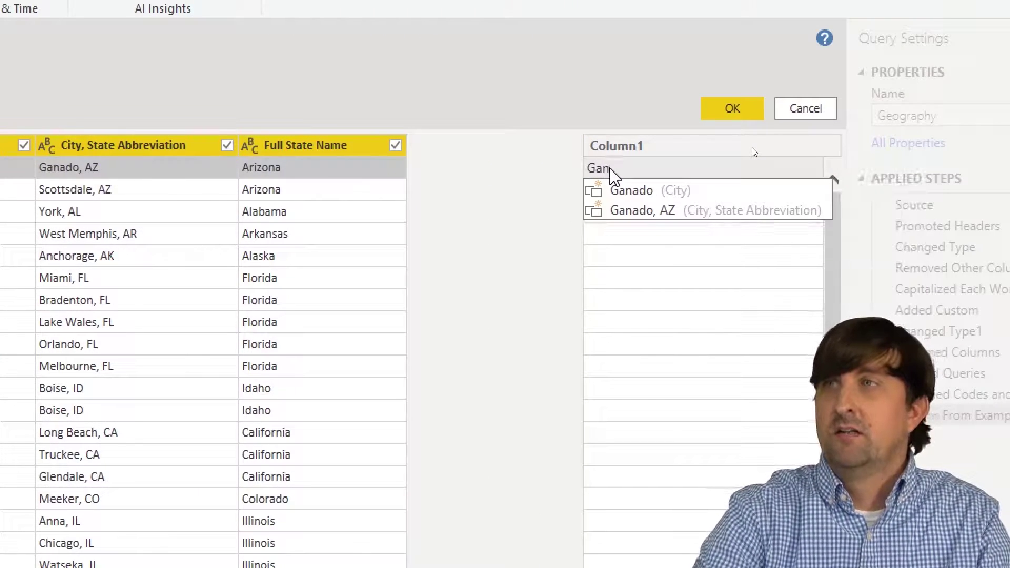
pyautogui.write('ado,')
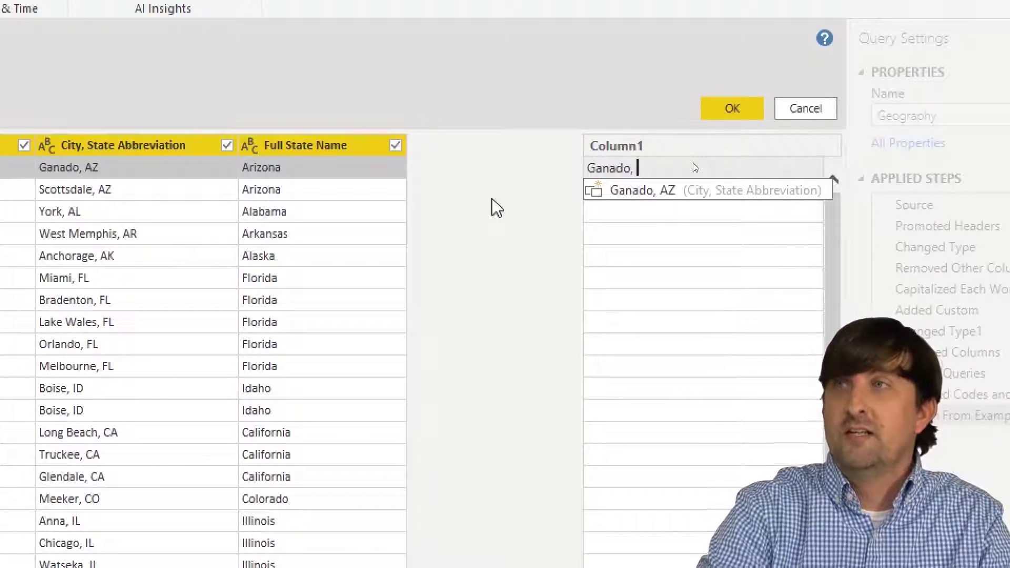
pyautogui.write(' Arizone')
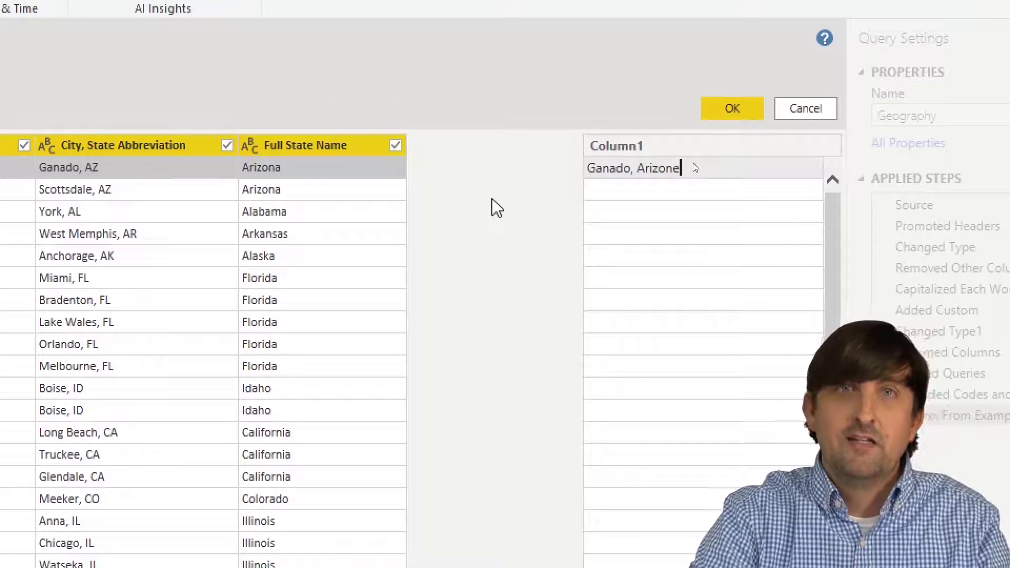
pyautogui.press('Return')
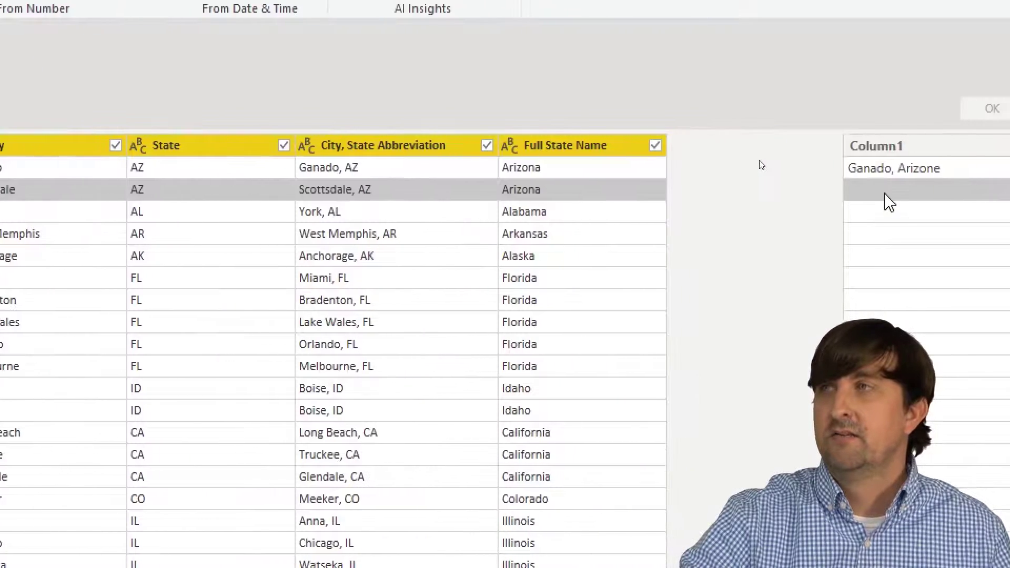
# Step: Discard the Scottsdale example and fix the first example's typo, leaving 'Ganado, Arizona3'
pyautogui.click(889, 202)
pyautogui.write('S')
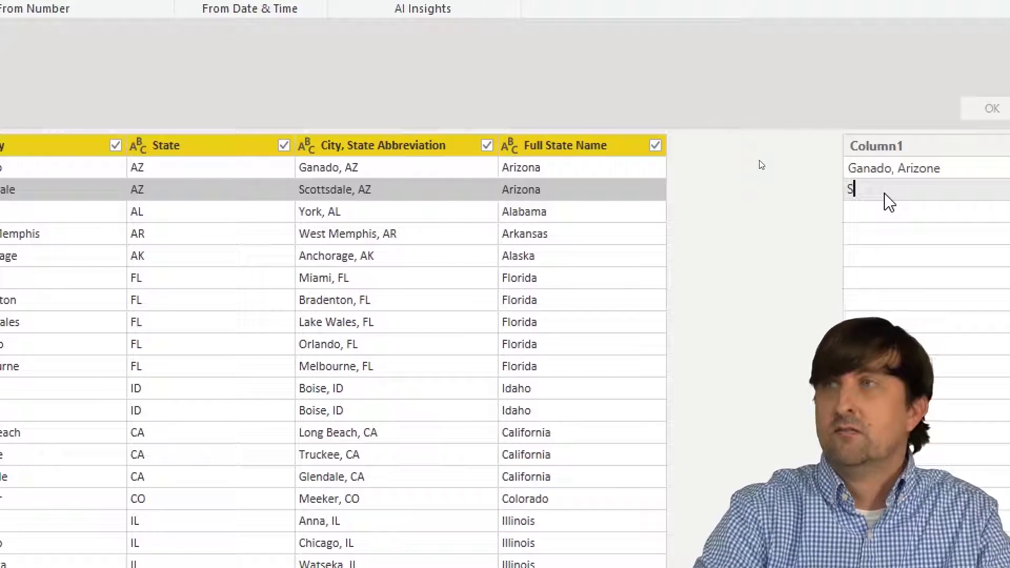
pyautogui.write('cottsdale, A')
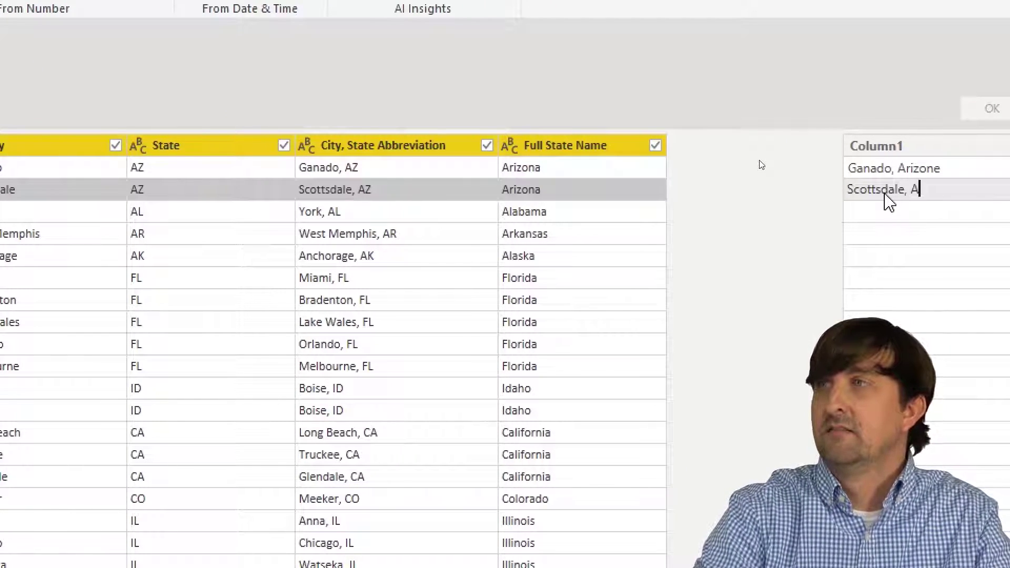
pyautogui.press('BackSpace')
pyautogui.press('BackSpace')
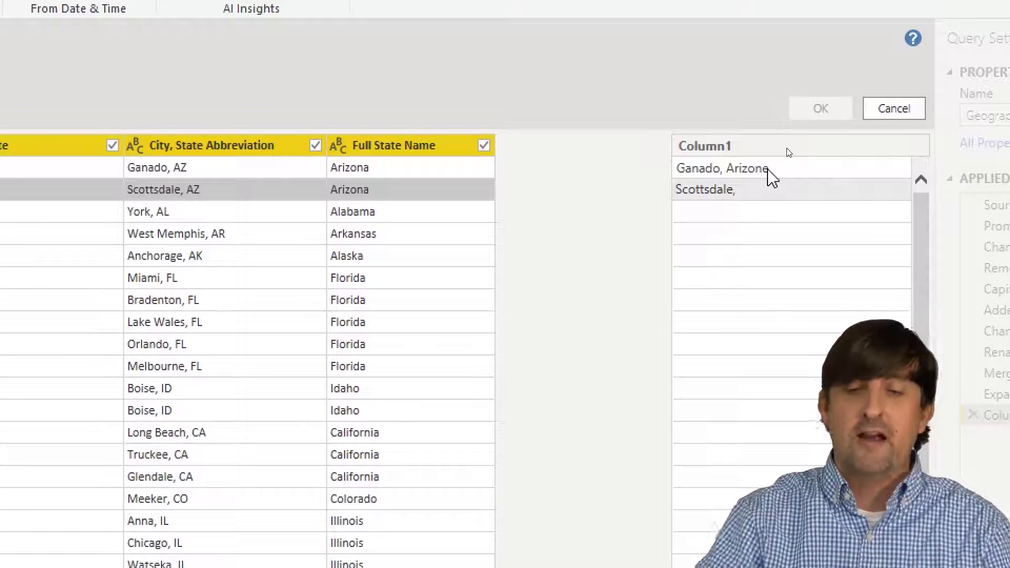
pyautogui.press('BackSpace')
pyautogui.press('BackSpace')
pyautogui.press('BackSpace')
pyautogui.press('BackSpace')
pyautogui.press('BackSpace')
pyautogui.press('BackSpace')
pyautogui.press('BackSpace')
pyautogui.press('BackSpace')
pyautogui.press('BackSpace')
pyautogui.press('BackSpace')
pyautogui.press('BackSpace')
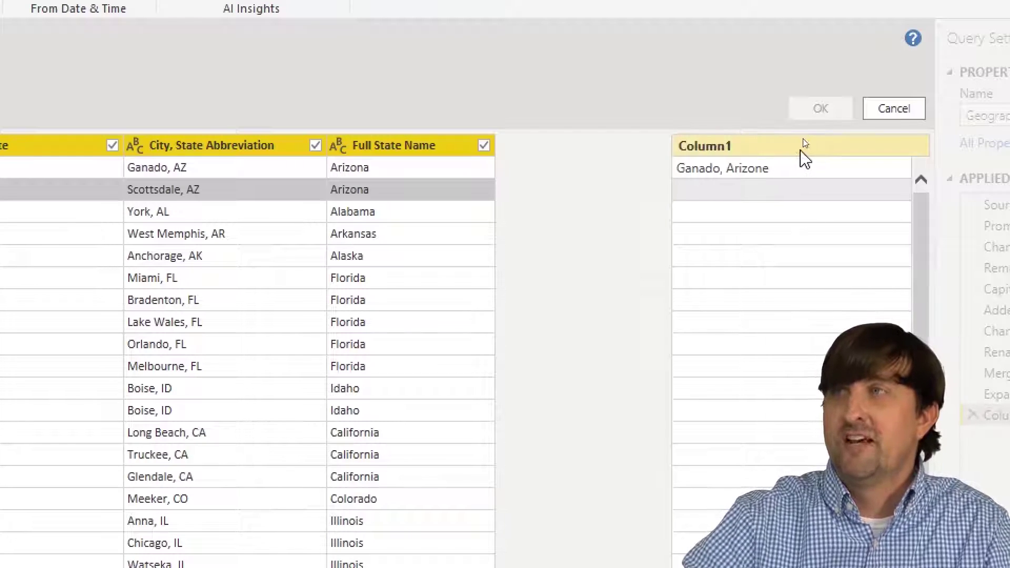
pyautogui.click(784, 175)
pyautogui.click(780, 177)
pyautogui.click(776, 175)
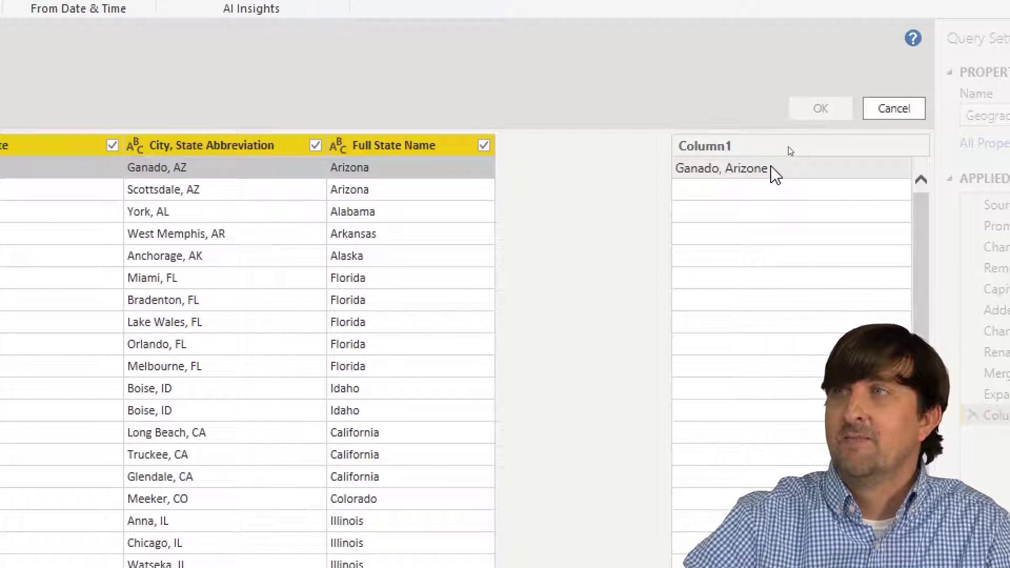
pyautogui.press('BackSpace')
pyautogui.write('a')
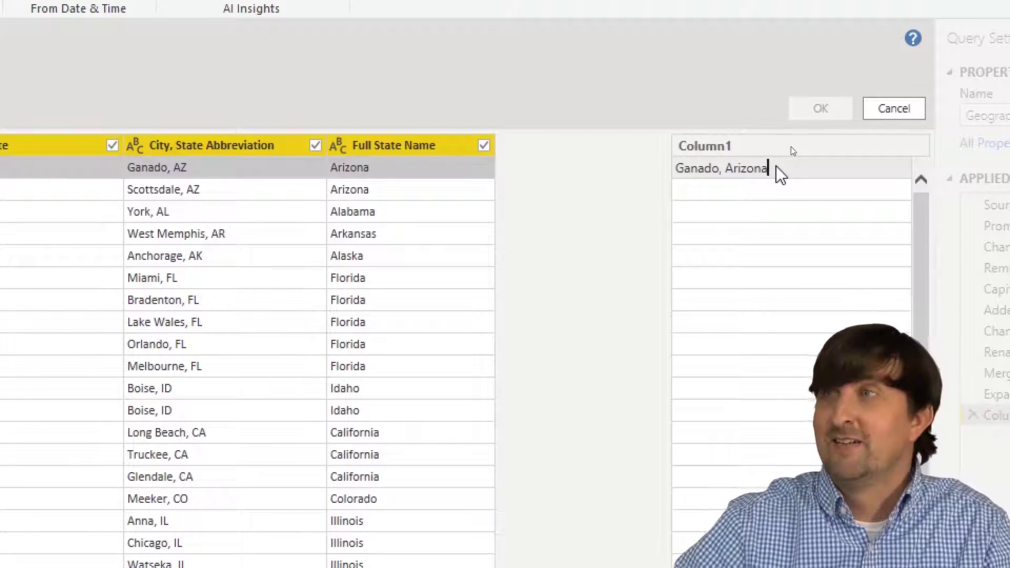
pyautogui.write('3')
pyautogui.press('Return')
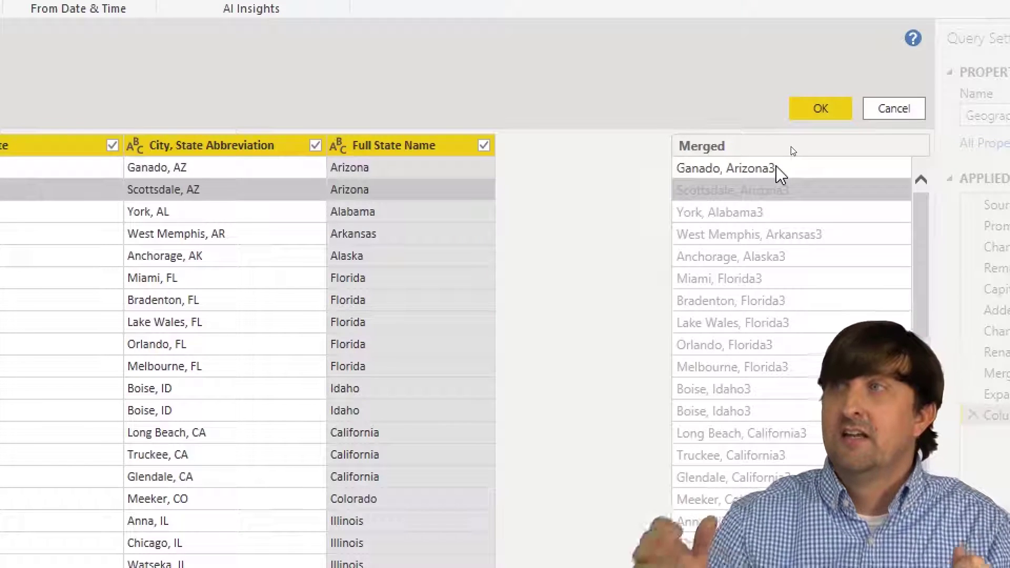
# Step: Remove the stray 3 so the example reads 'Ganado, Arizona' and the pattern is accepted
pyautogui.click(811, 168)
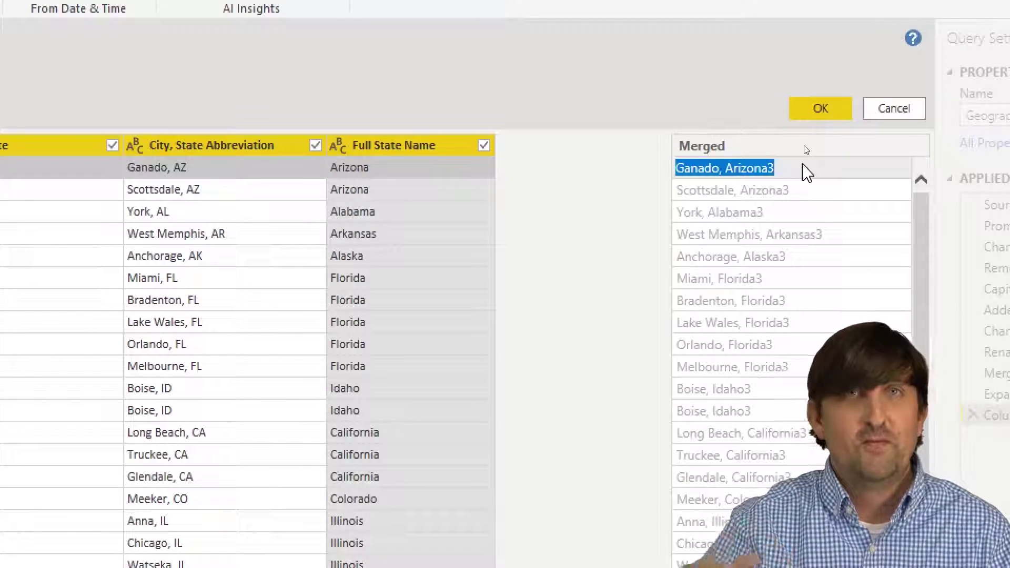
pyautogui.click(807, 174)
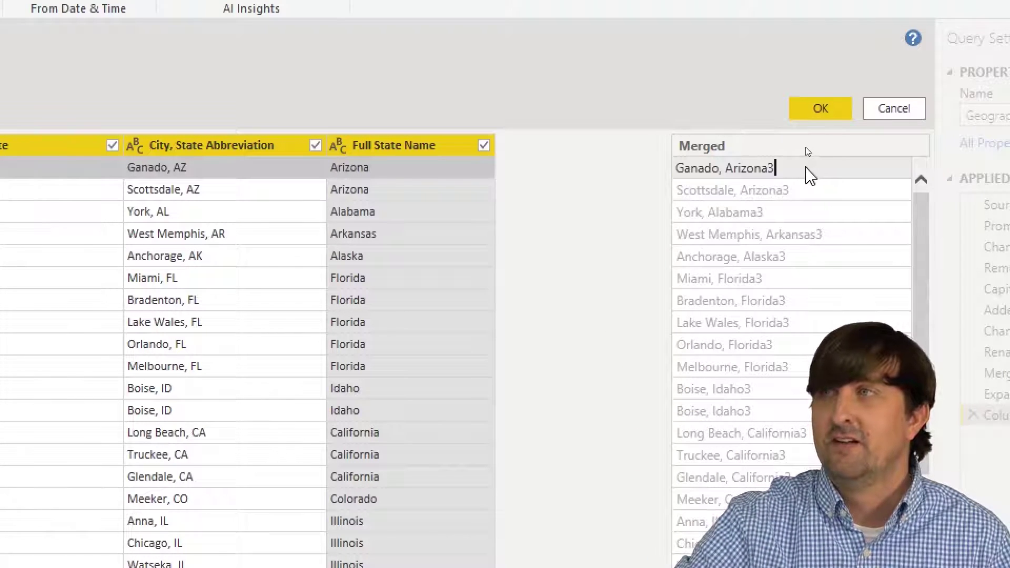
pyautogui.press('BackSpace')
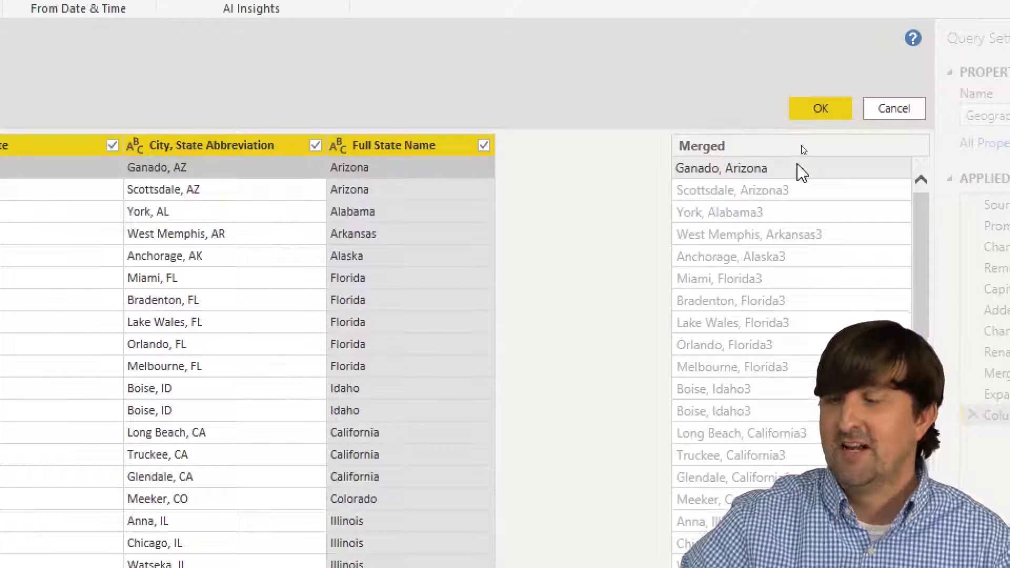
pyautogui.press('Return')
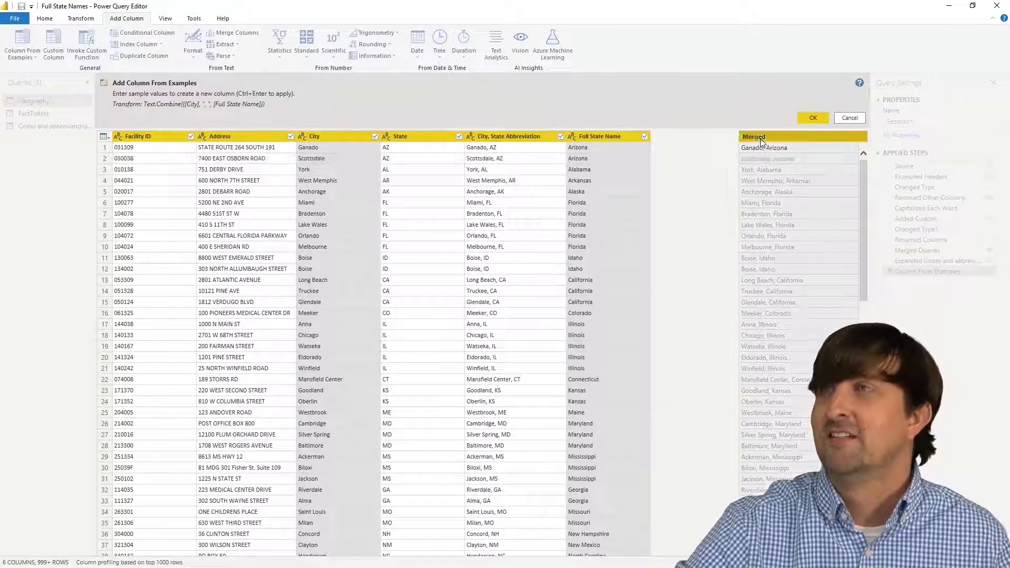
pyautogui.doubleClick(758, 137)
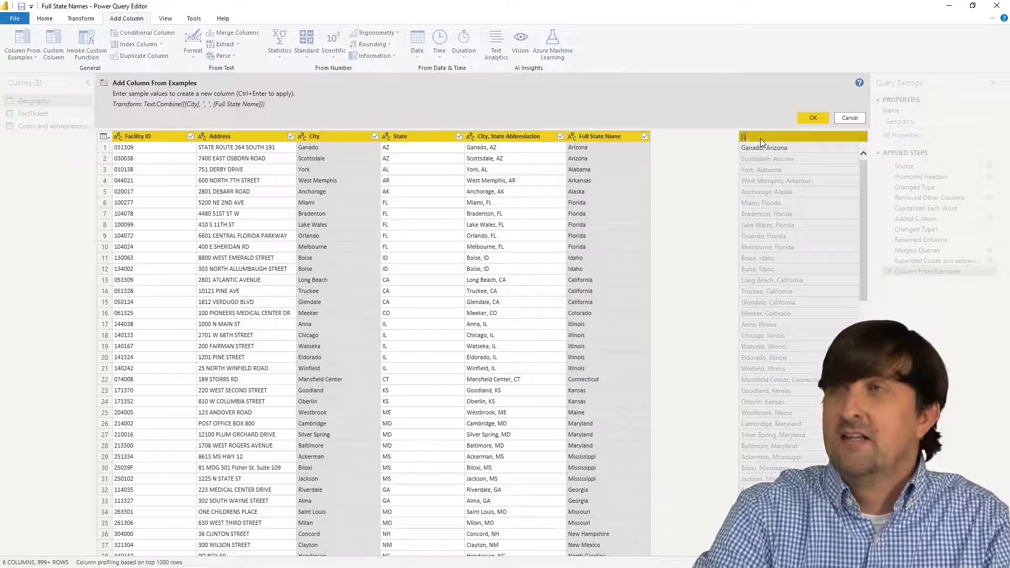
# Step: Rename the Merged column to 'City, Full State Name' and add it to Geography
pyautogui.write('City, Full Sta')
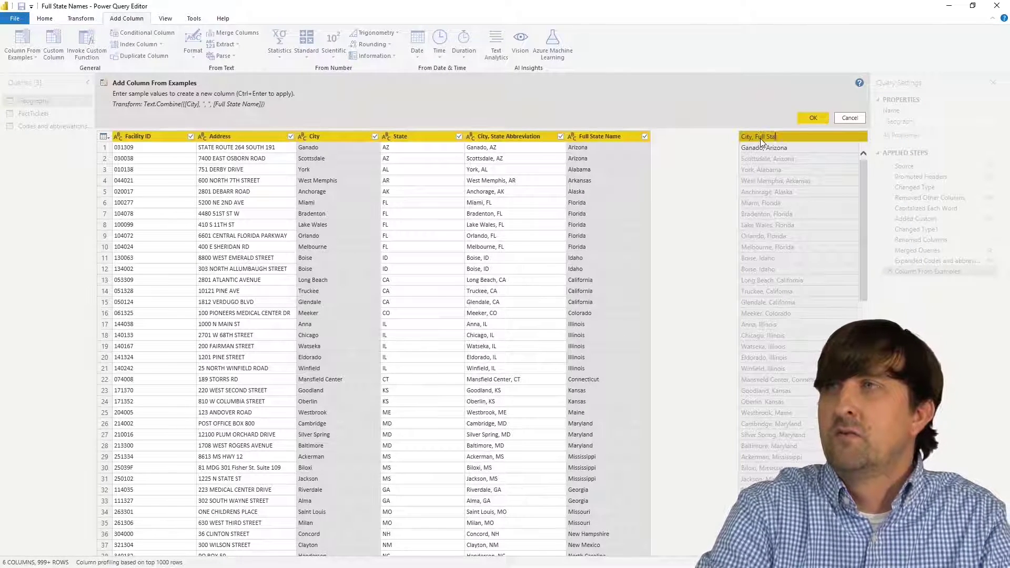
pyautogui.write('me')
pyautogui.press('Return')
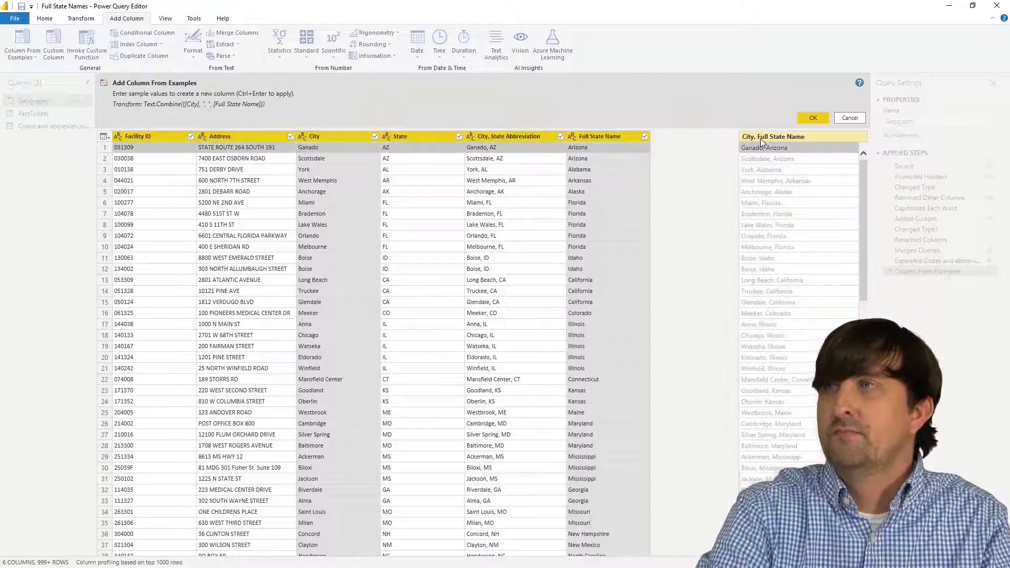
pyautogui.click(806, 115)
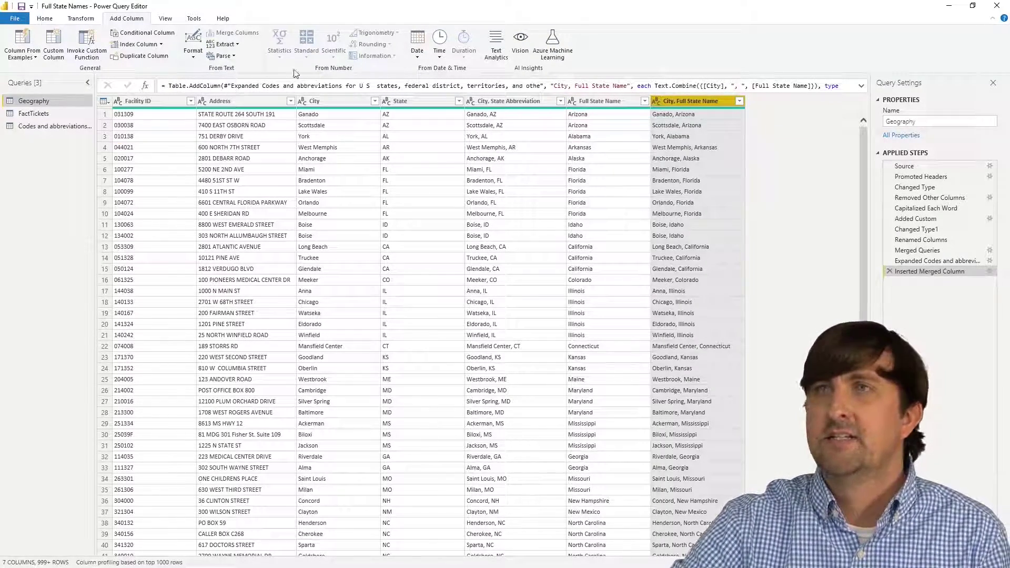
# Step: Close & Apply the query changes, then replace the map's Location with City, Full State Name
pyautogui.click(45, 19)
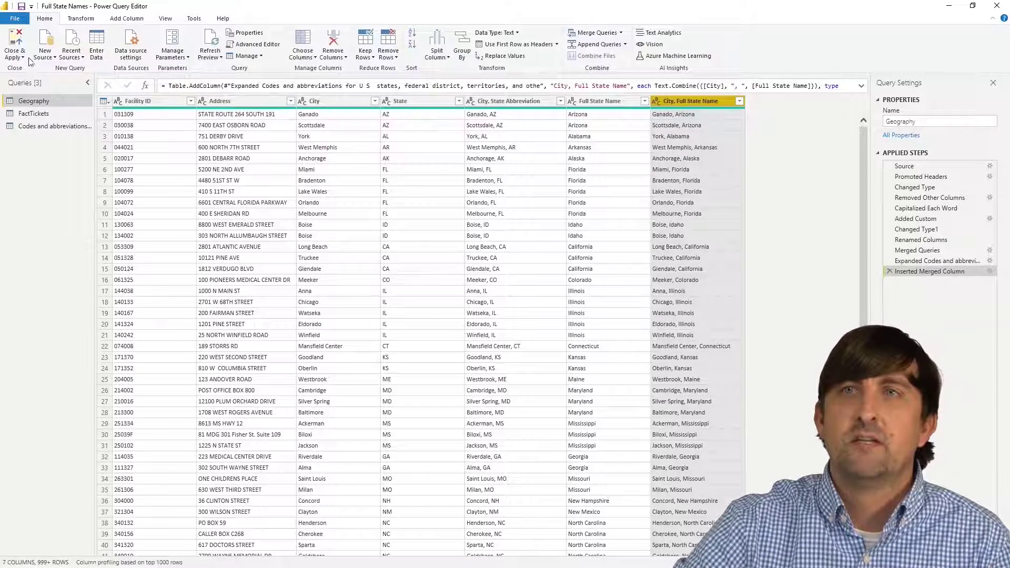
pyautogui.click(14, 41)
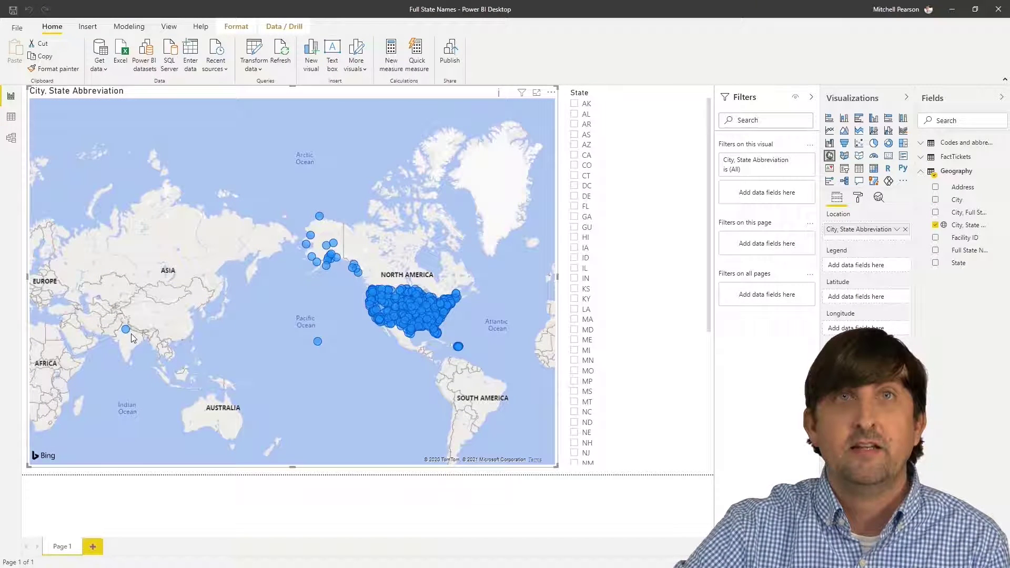
pyautogui.click(906, 230)
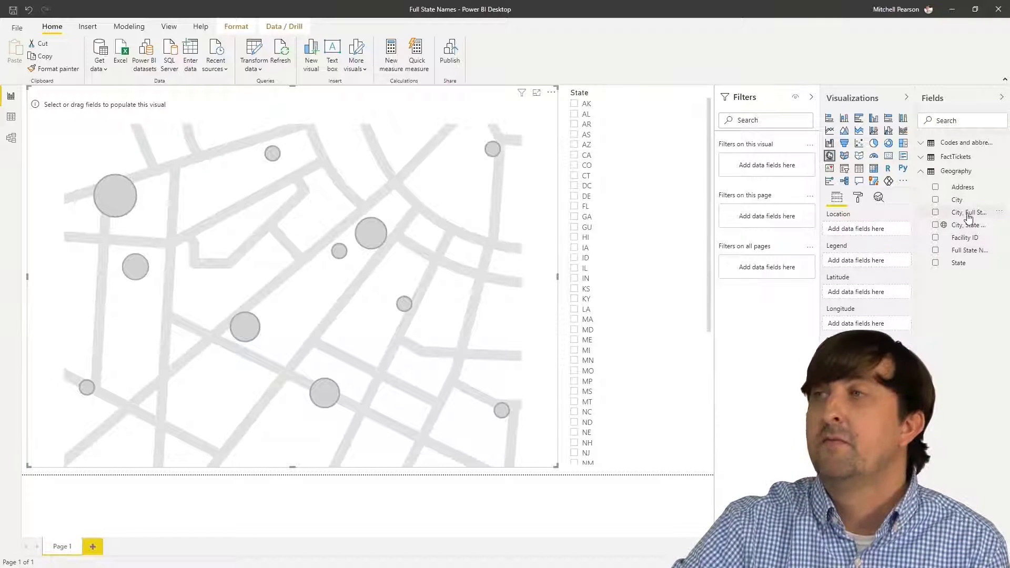
pyautogui.moveTo(968, 217); pyautogui.dragTo(334, 221)
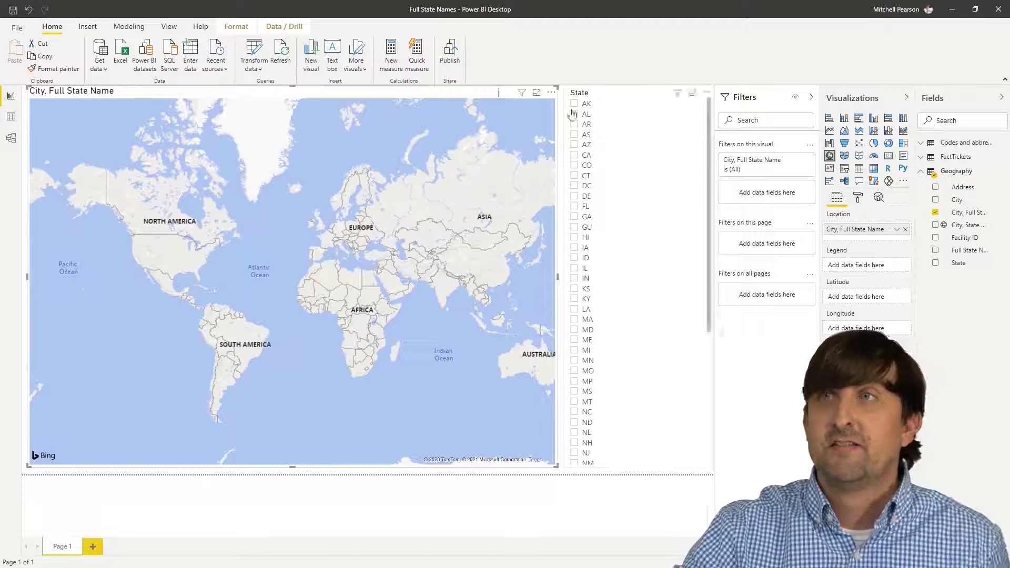
# Step: Set City, Full State Name's Data category to Place and view the venues plotted on the map
pyautogui.click(962, 217)
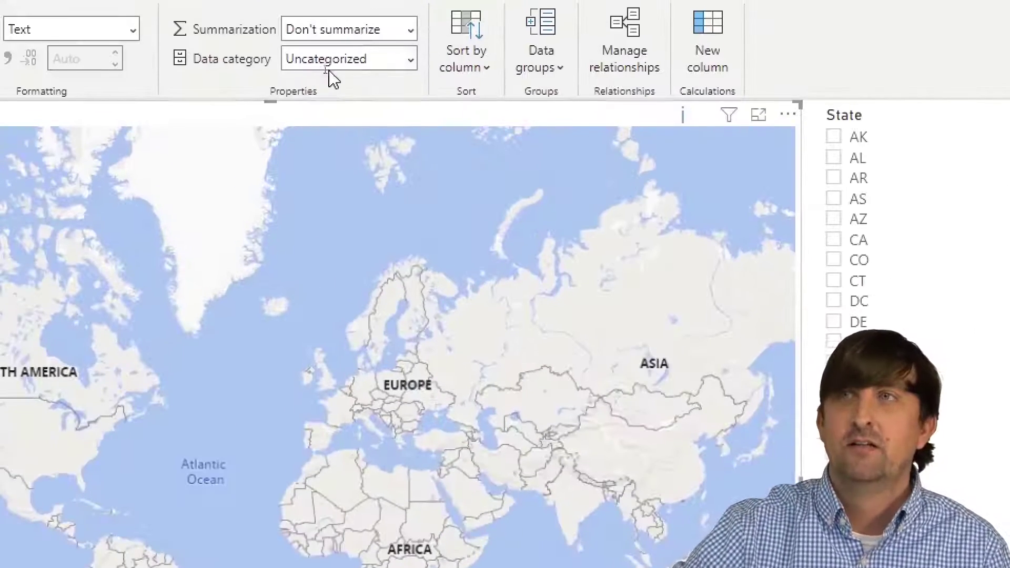
pyautogui.click(412, 63)
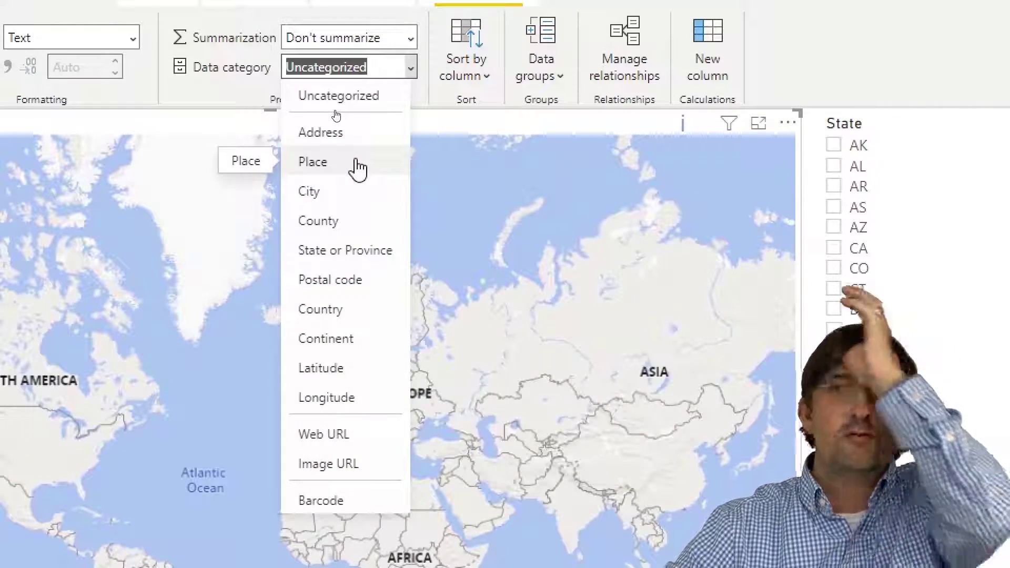
pyautogui.click(357, 166)
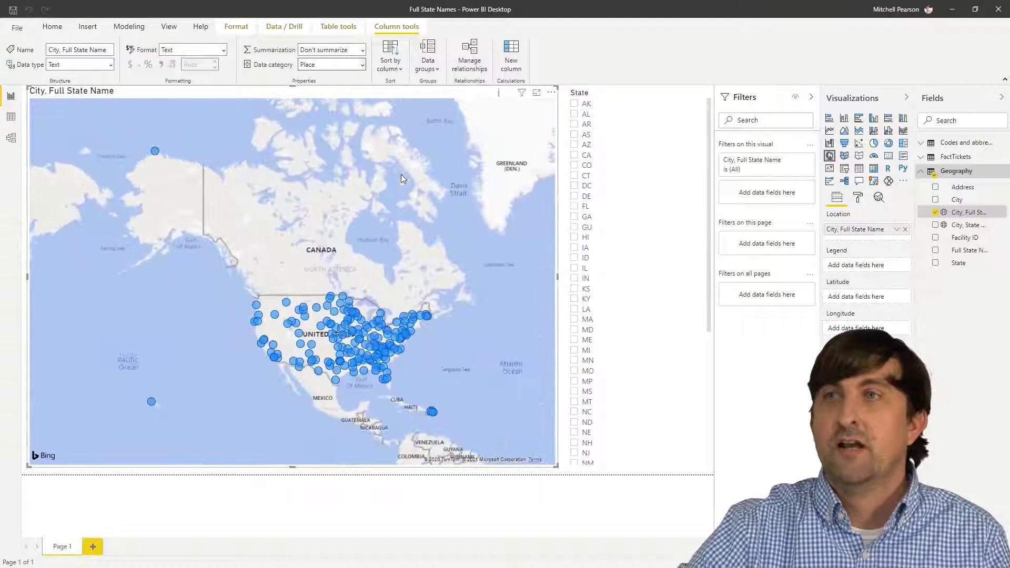
pyautogui.scroll(-3, 275, 231)
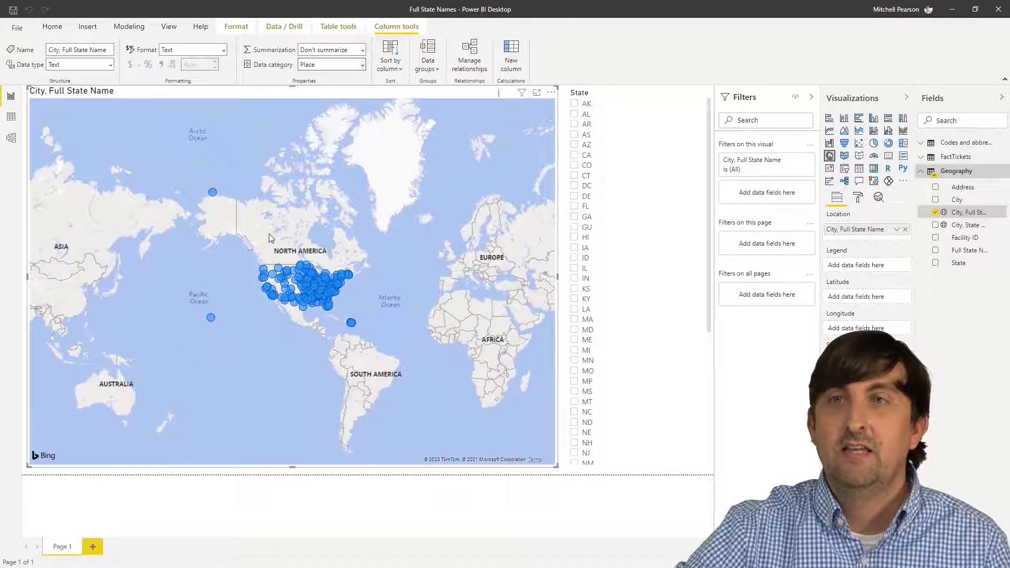
pyautogui.moveTo(201, 272); pyautogui.dragTo(297, 210)
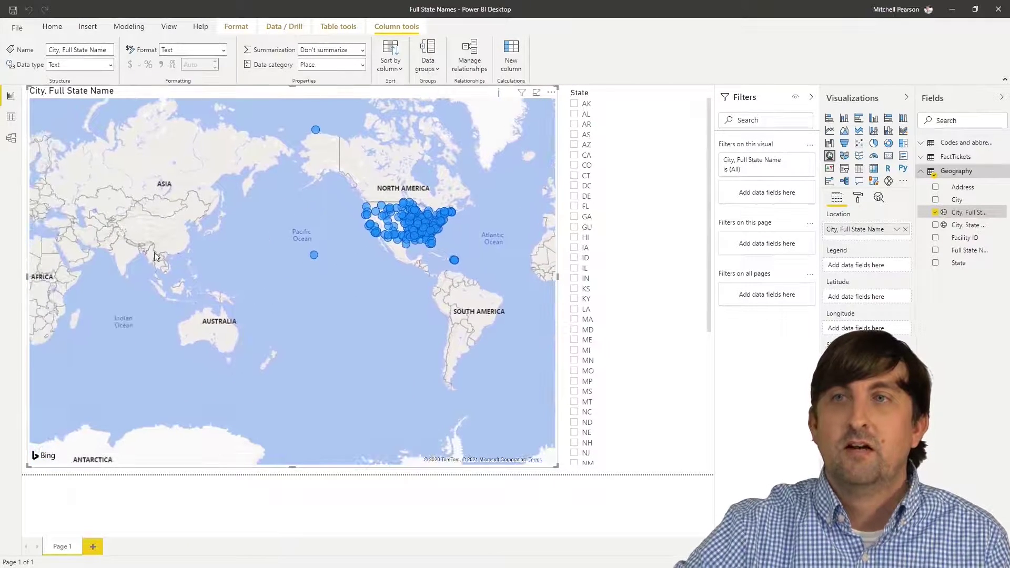
# Step: Filter the State slicer to AK and pan the map to find the stray Jber, Alaska point near Mexico
pyautogui.click(574, 104)
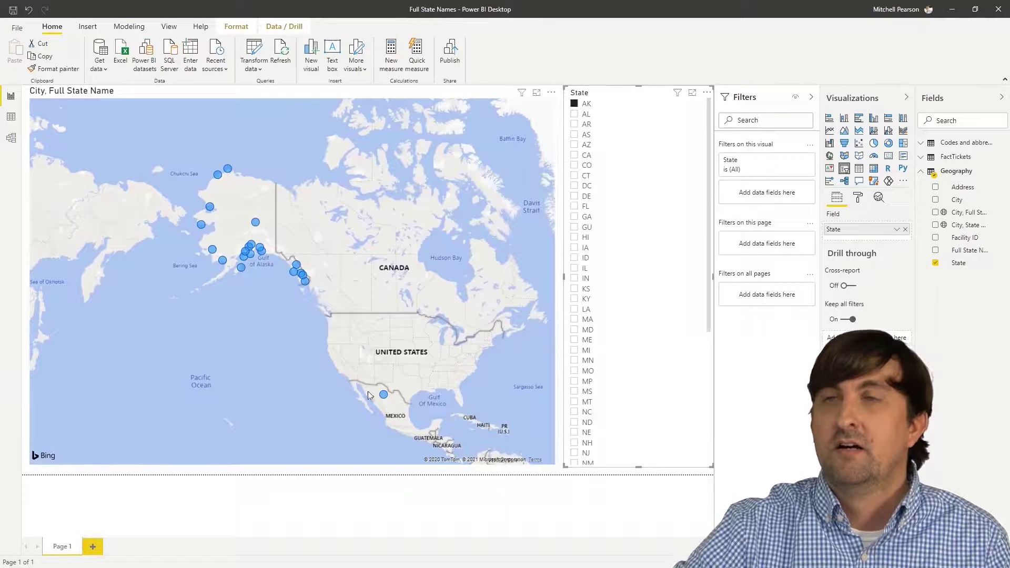
pyautogui.click(219, 241)
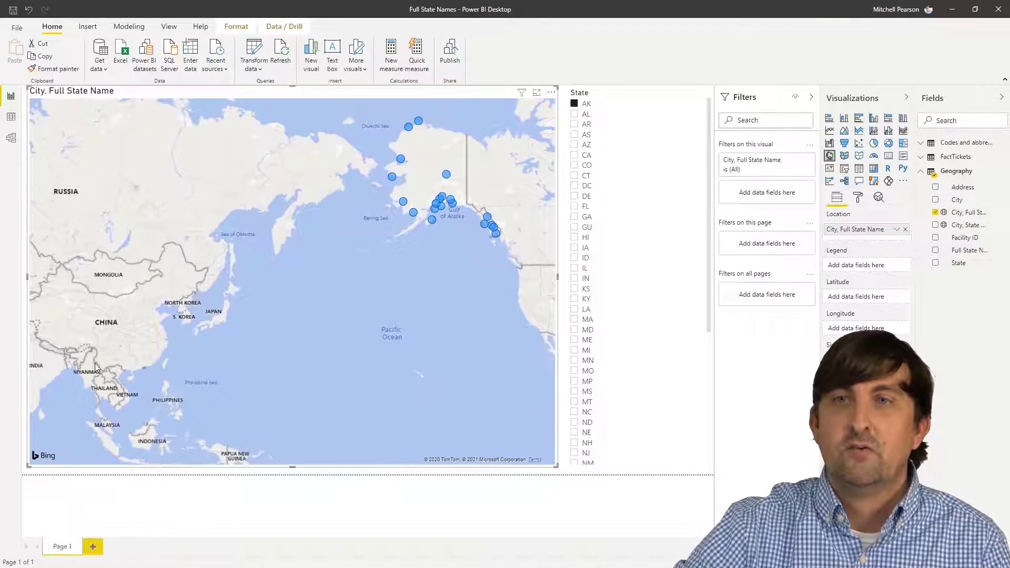
pyautogui.moveTo(103, 369); pyautogui.dragTo(173, 323)
pyautogui.moveTo(432, 236); pyautogui.dragTo(208, 286)
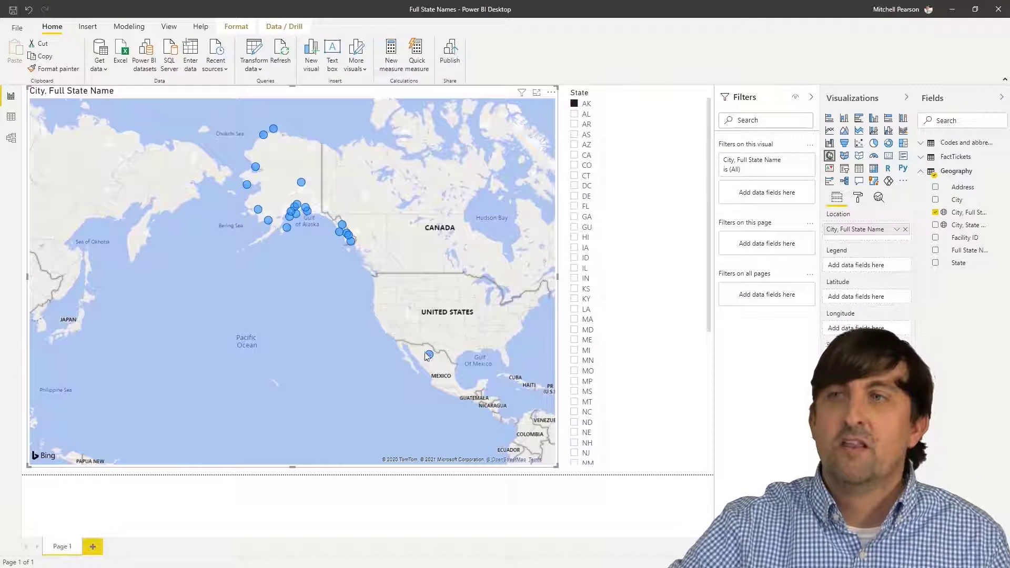
pyautogui.moveTo(429, 360)
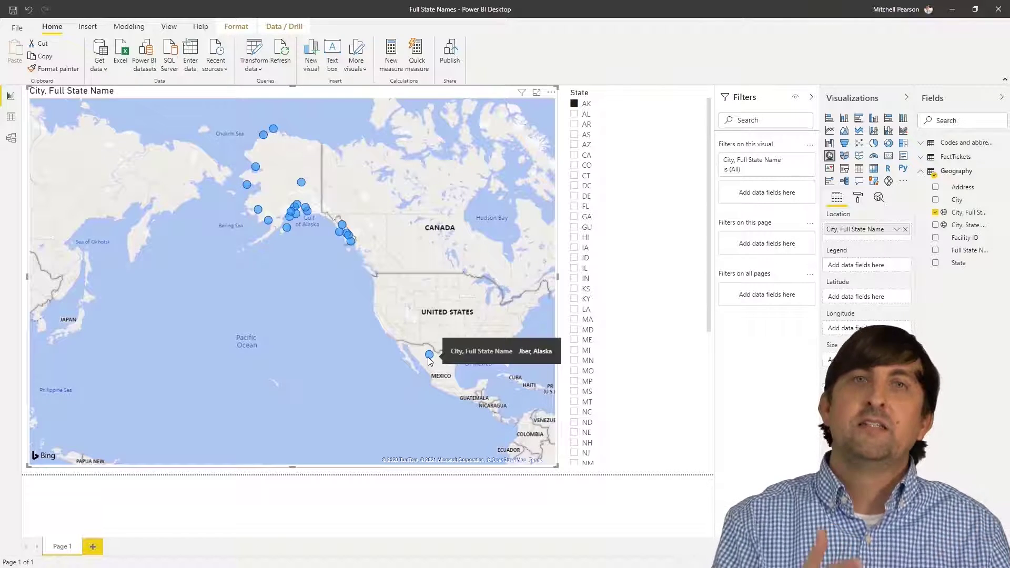